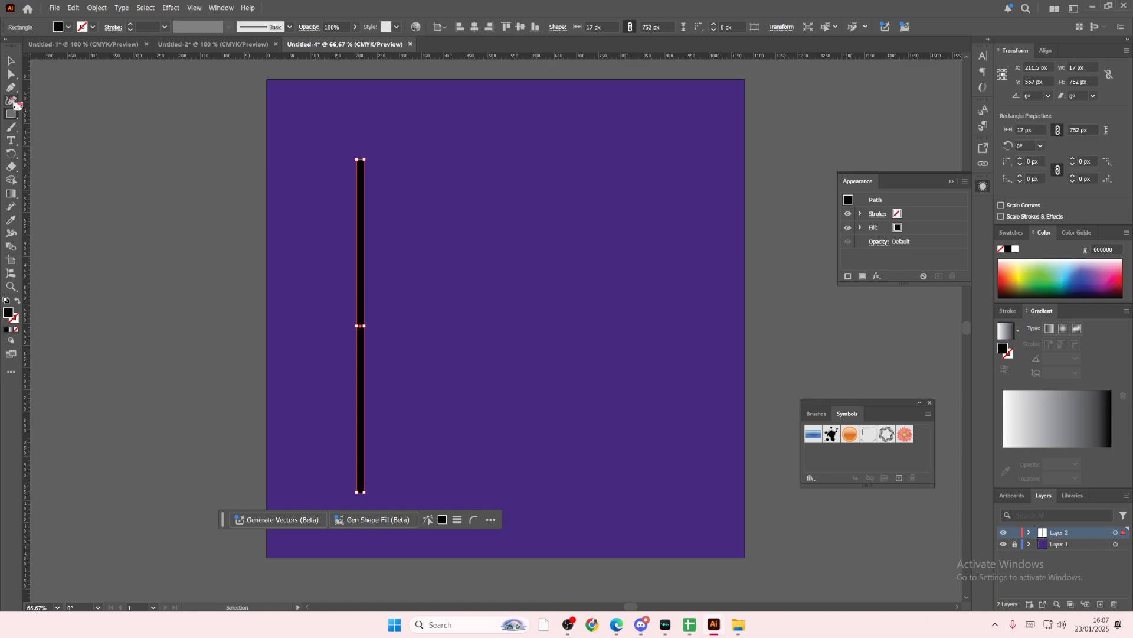
- Fill the duplicate bar stacked on the black bar with white and nudge it sideways until it sits beside the original
left_click(11, 61)
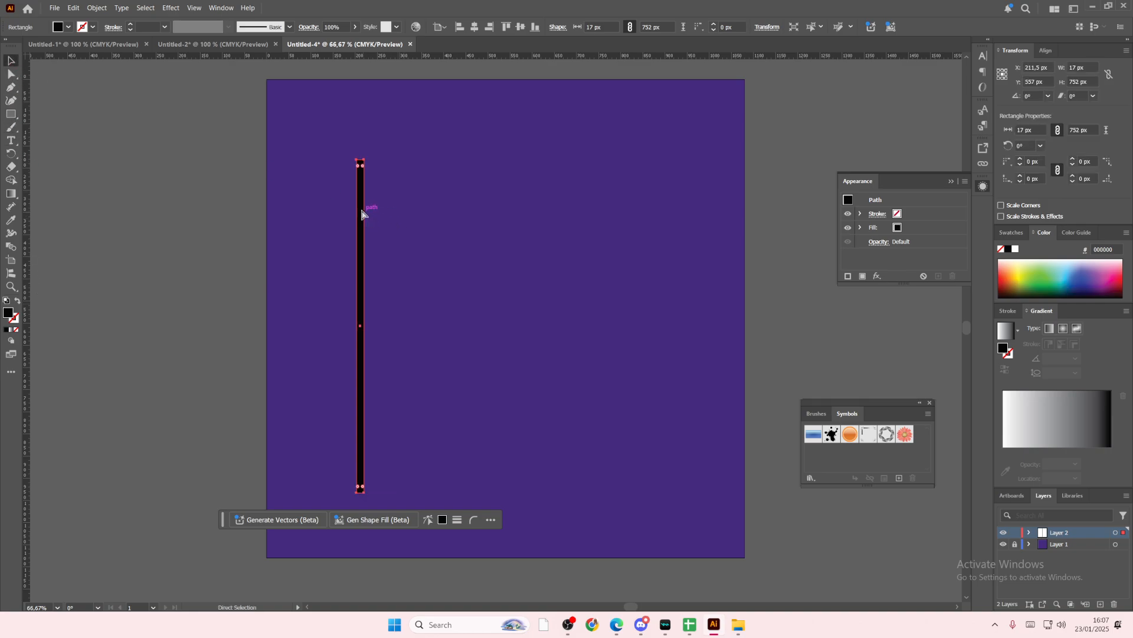
left_click(68, 27)
left_click(93, 100)
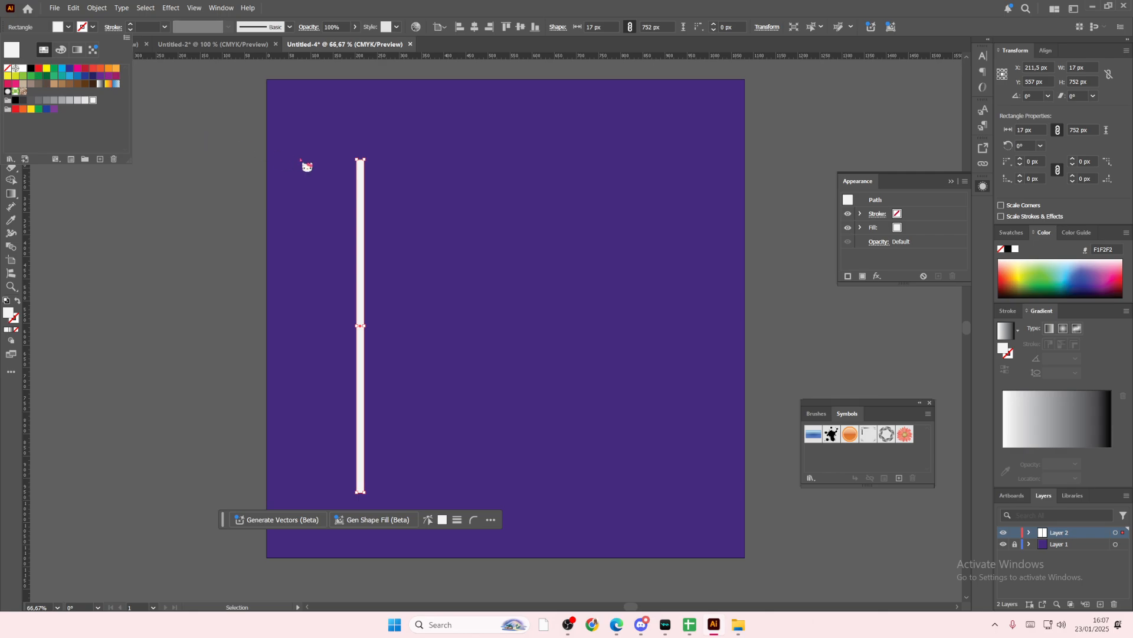
left_click(24, 69)
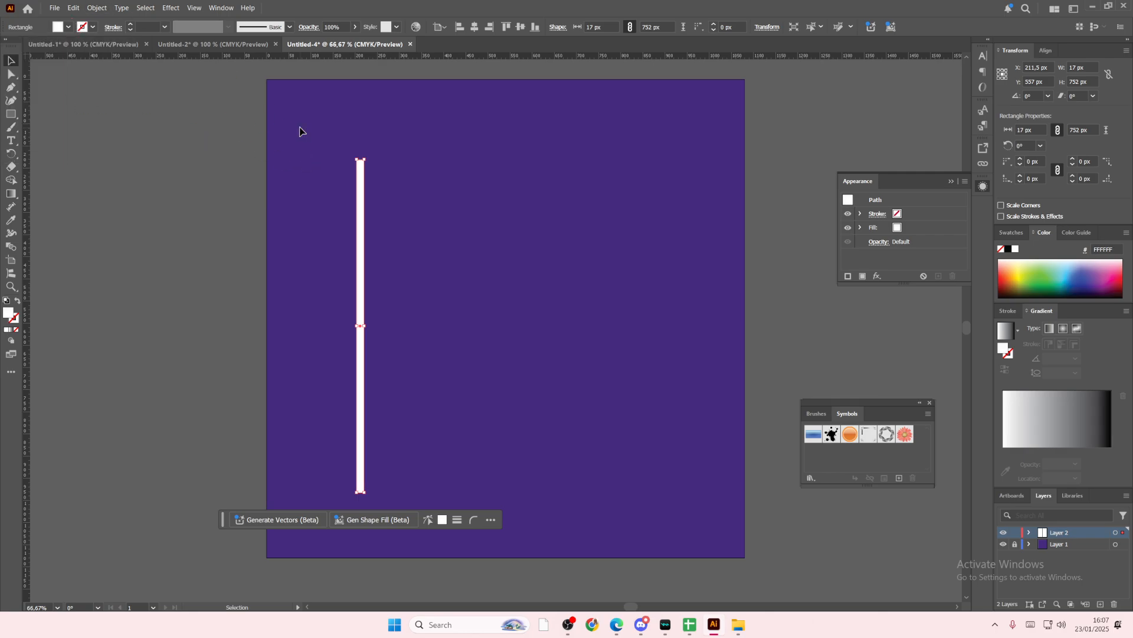
key("shift+Right")
key("shift+Right")
key("shift+Right")
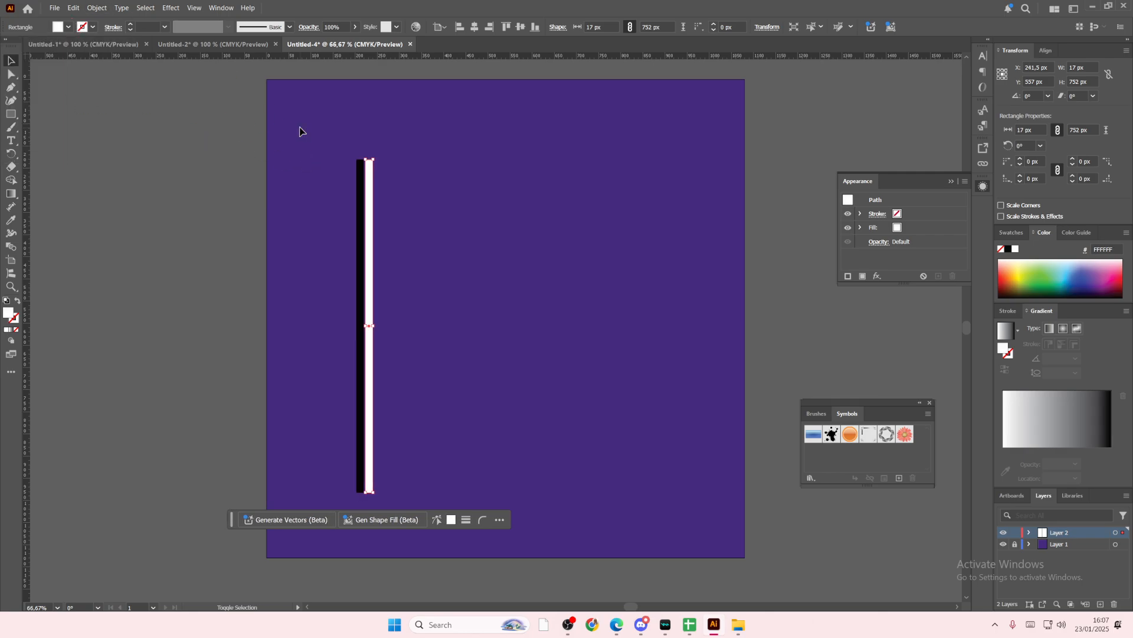
- Select both bars and start a Transform effect on them with 3 copies
left_click(567, 264)
left_click_drag(520, 347, 338, 335)
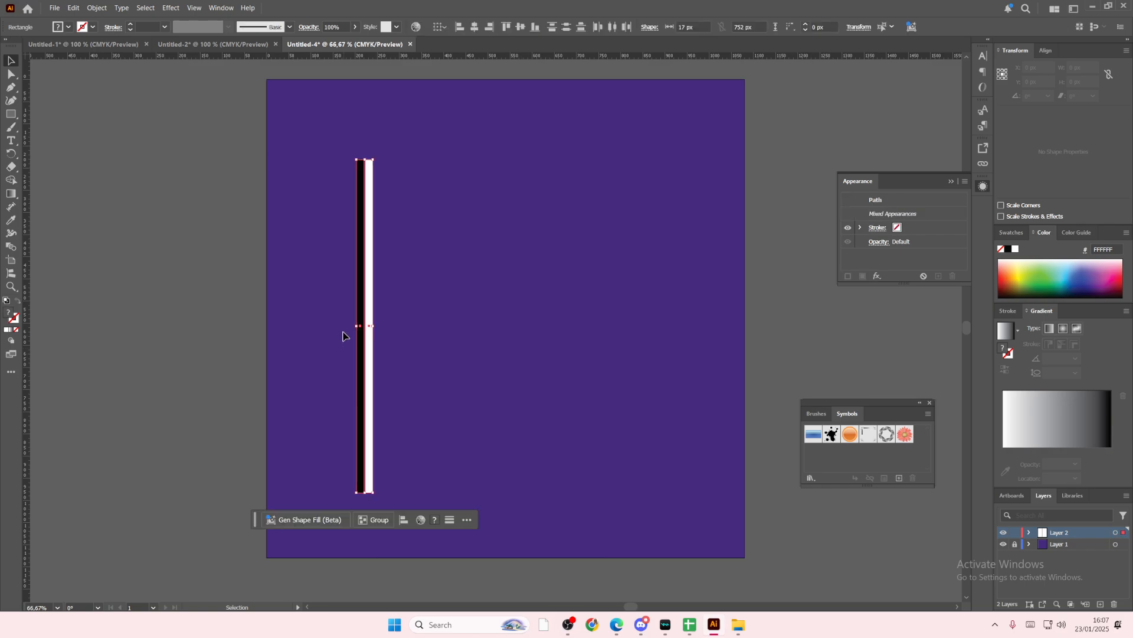
left_click(411, 354)
left_click_drag(417, 352, 347, 338)
left_click(406, 522)
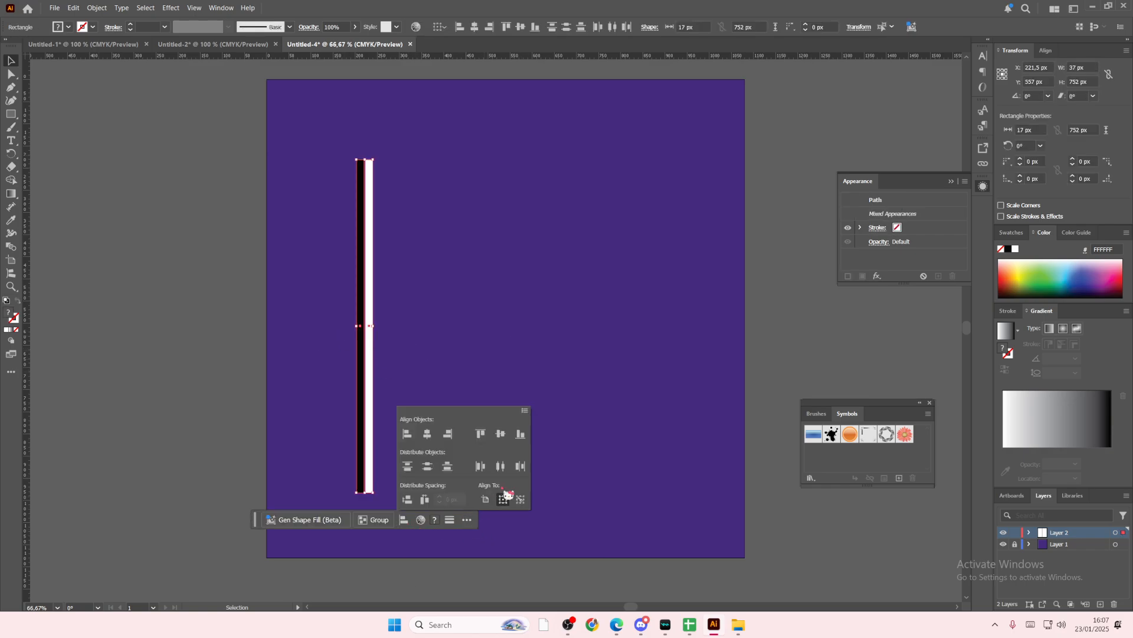
left_click(561, 438)
left_click_drag(561, 437, 248, 375)
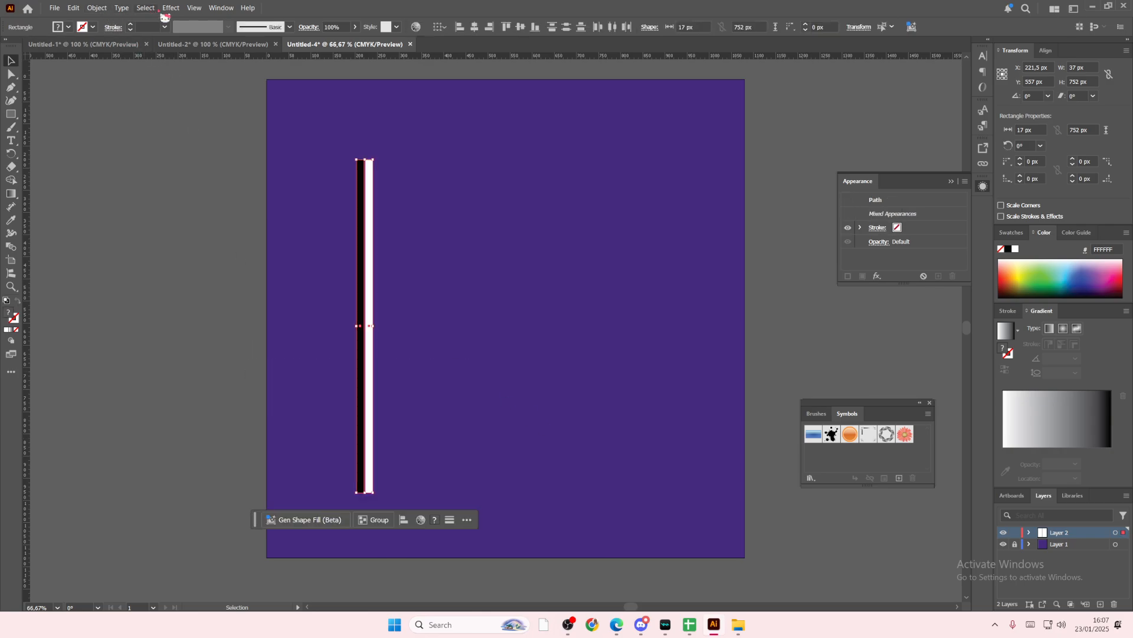
left_click(171, 8)
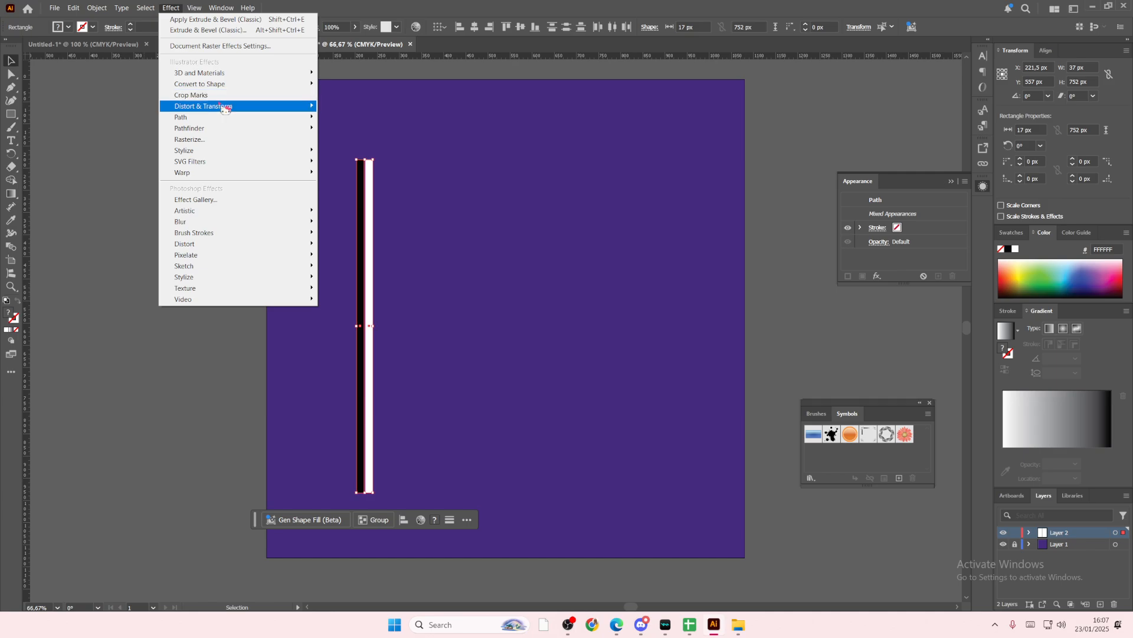
mouse_move(225, 105)
left_click(371, 142)
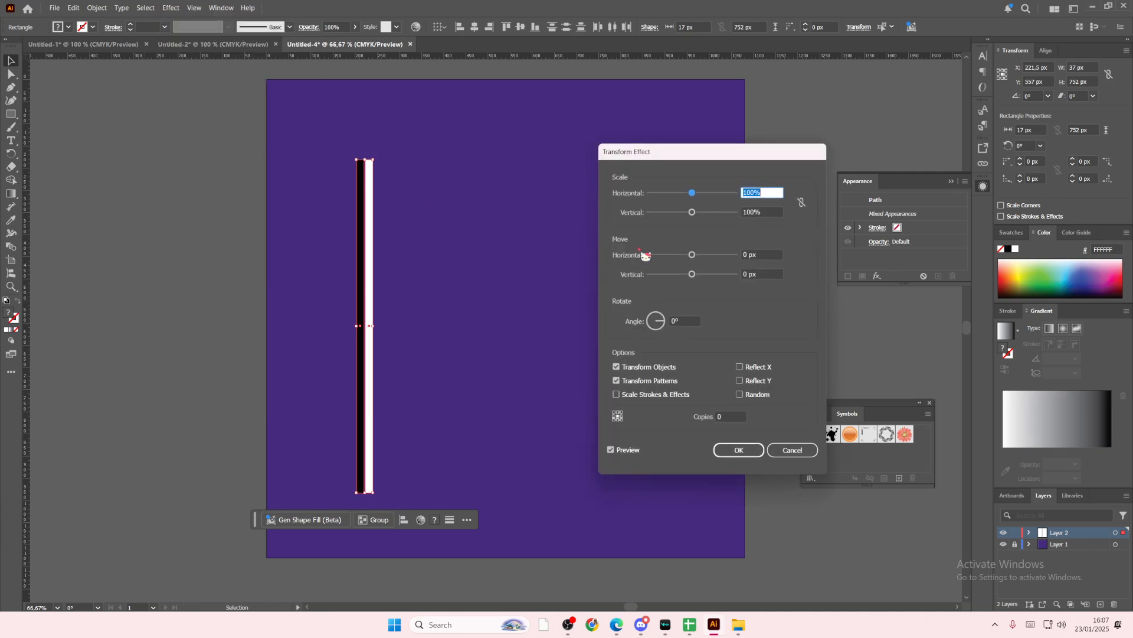
left_click(725, 415)
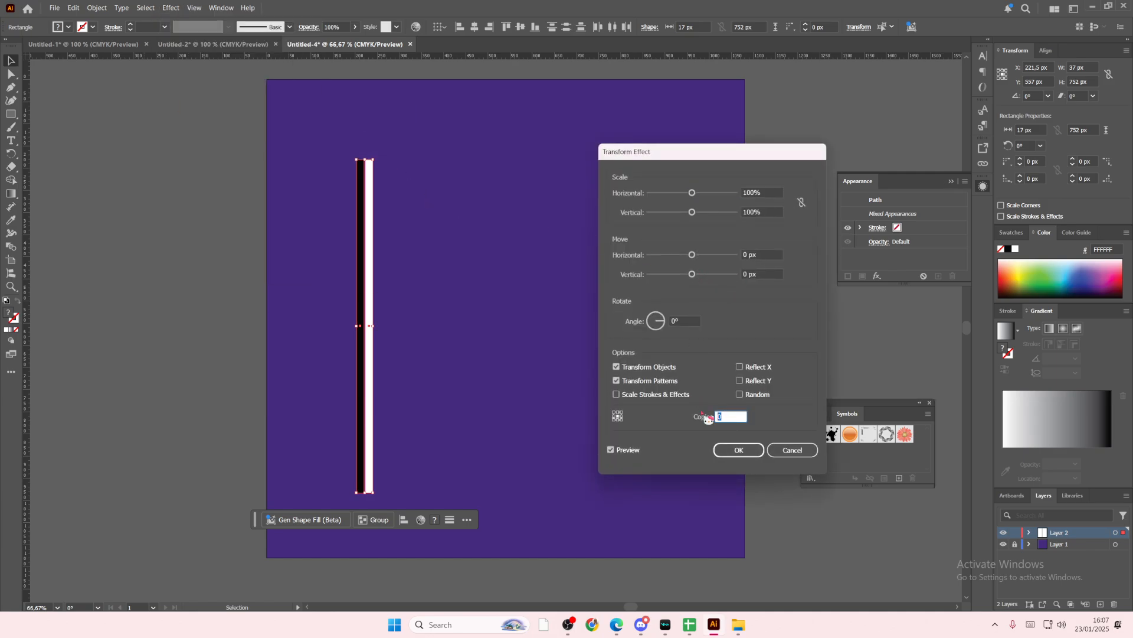
type("3")
- Set the Transform effect's horizontal move to 35 px with 2 copies and apply it
left_click_drag(691, 255, 712, 265)
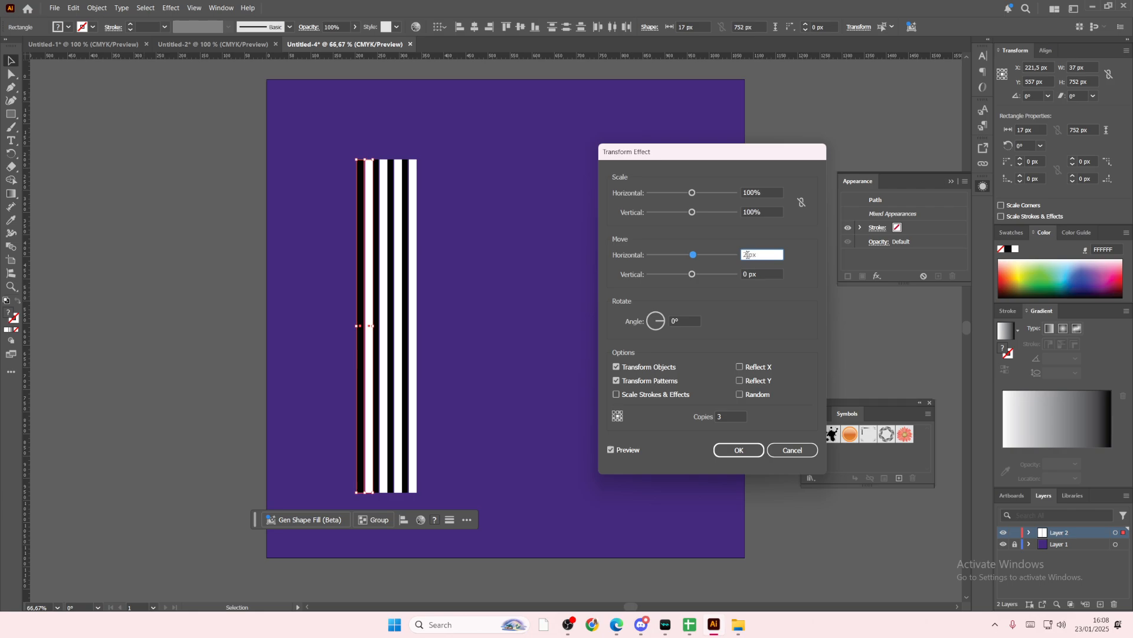
type("5")
left_click(730, 416)
type("2")
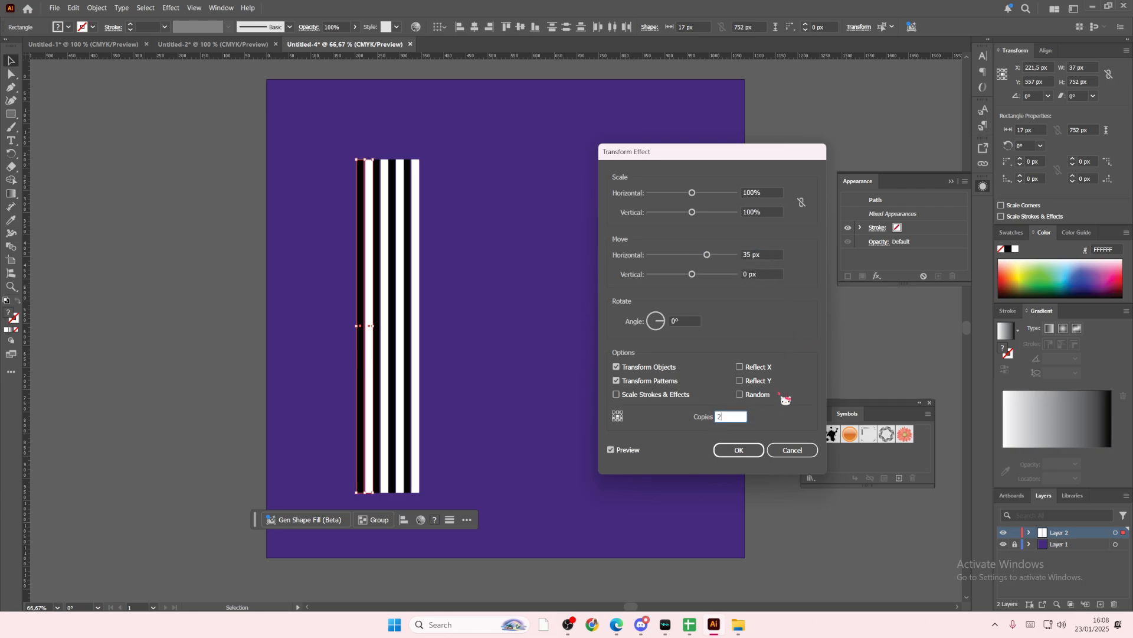
left_click(766, 273)
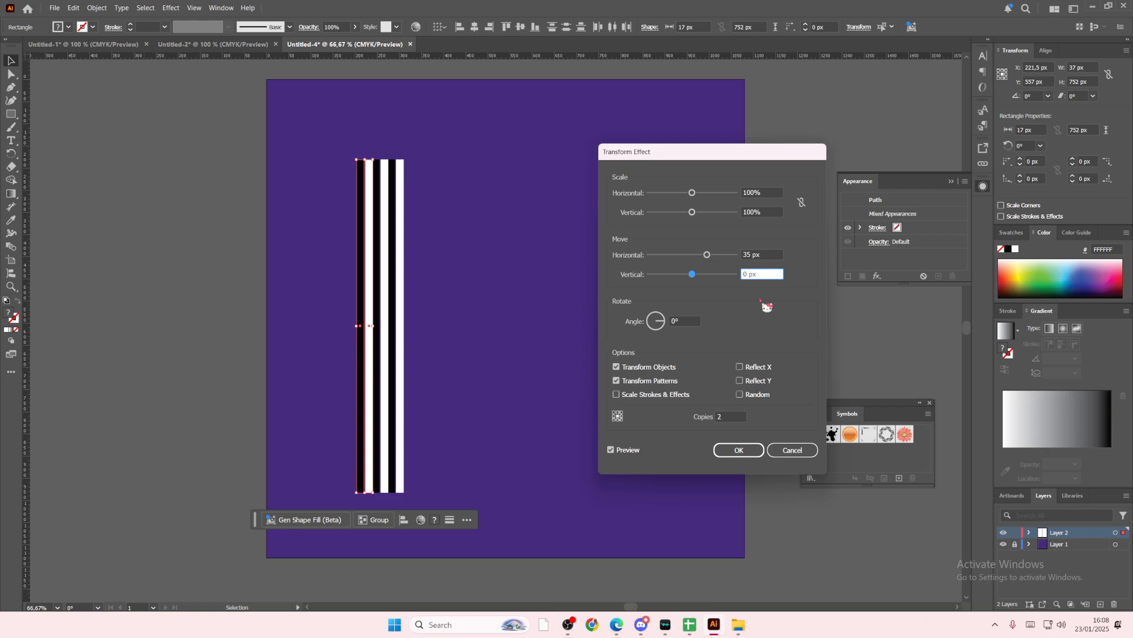
left_click(739, 450)
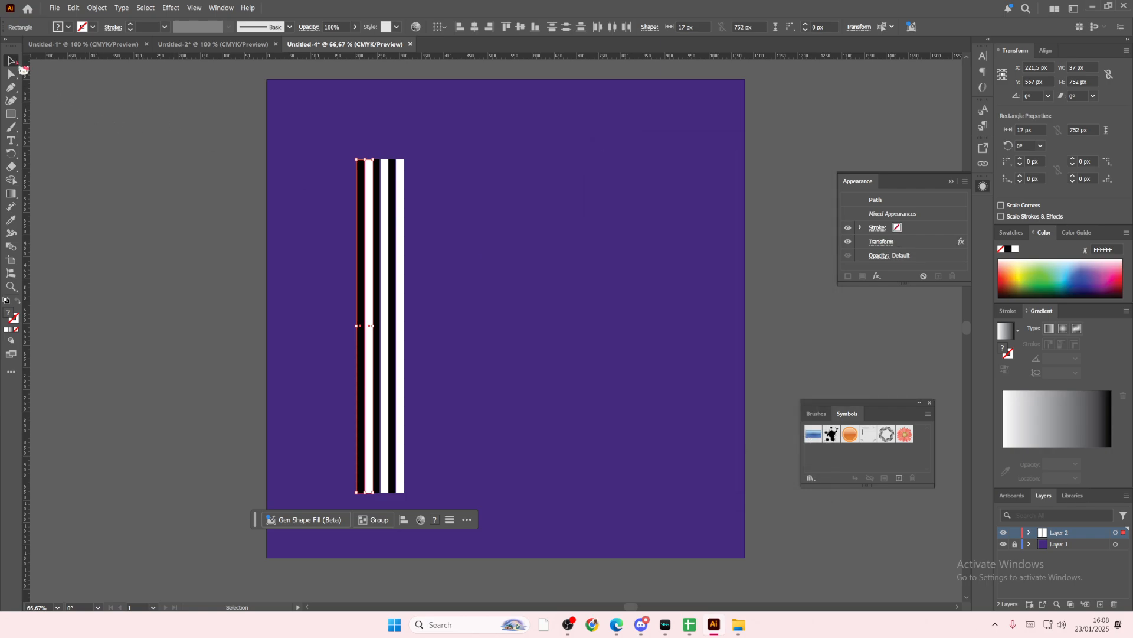
- Check the gaps between the stripes up close, and undo the Transform effect and the white bar's last nudge
left_click(207, 172)
key("ctrl+plus")
key("ctrl+plus")
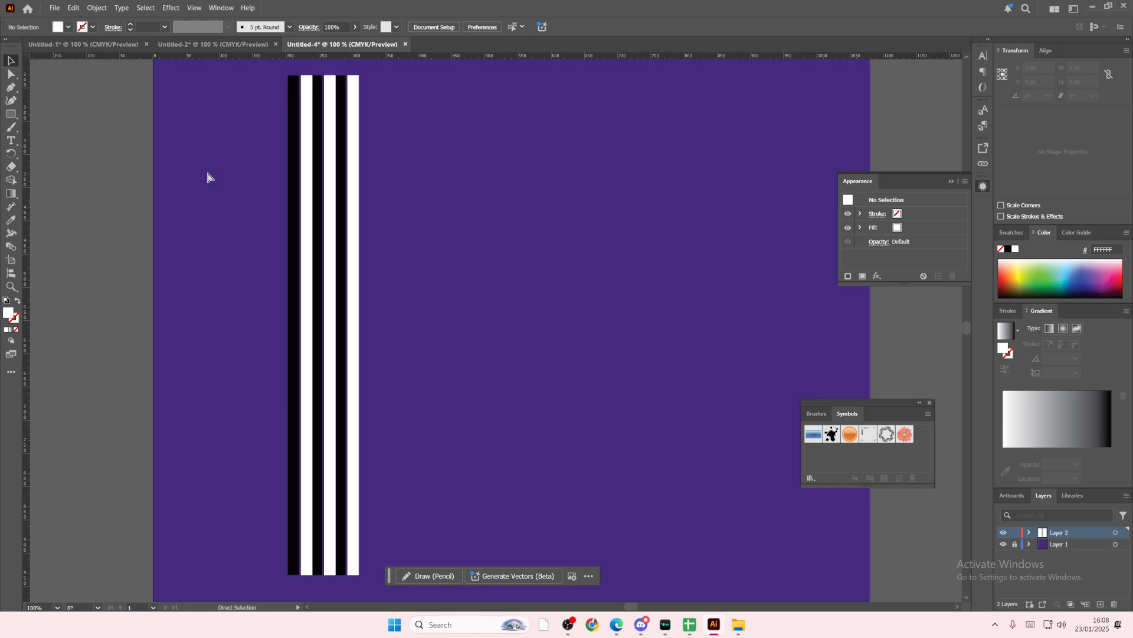
left_click_drag(629, 608, 625, 608)
key("ctrl+z")
key("ctrl+z")
- Move the white bar against the black bar so no gap remains between them, and select both bars
left_click(411, 482)
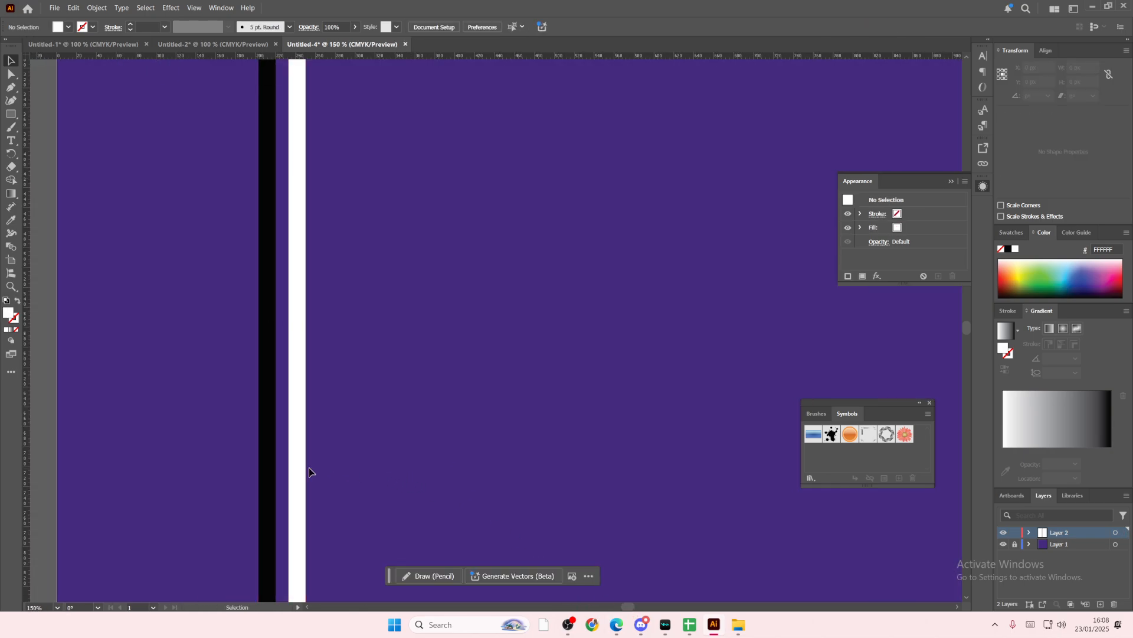
left_click_drag(305, 468, 239, 451)
left_click(340, 471)
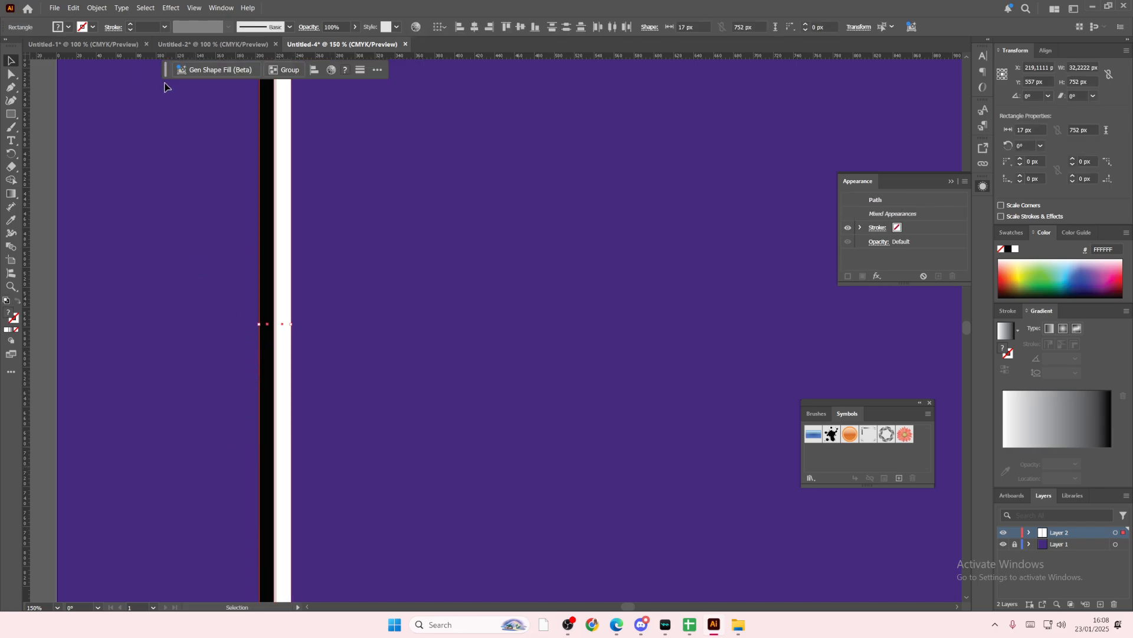
- Apply a Transform effect to both bars with a 32 px horizontal move and 2 copies
left_click(171, 7)
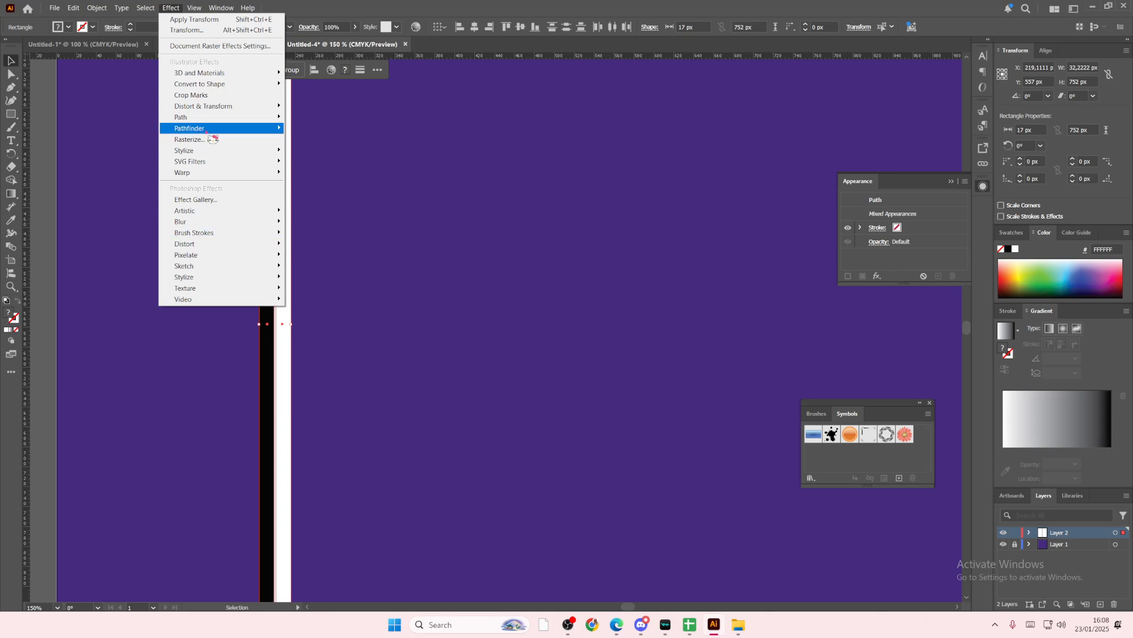
mouse_move(215, 127)
mouse_move(227, 107)
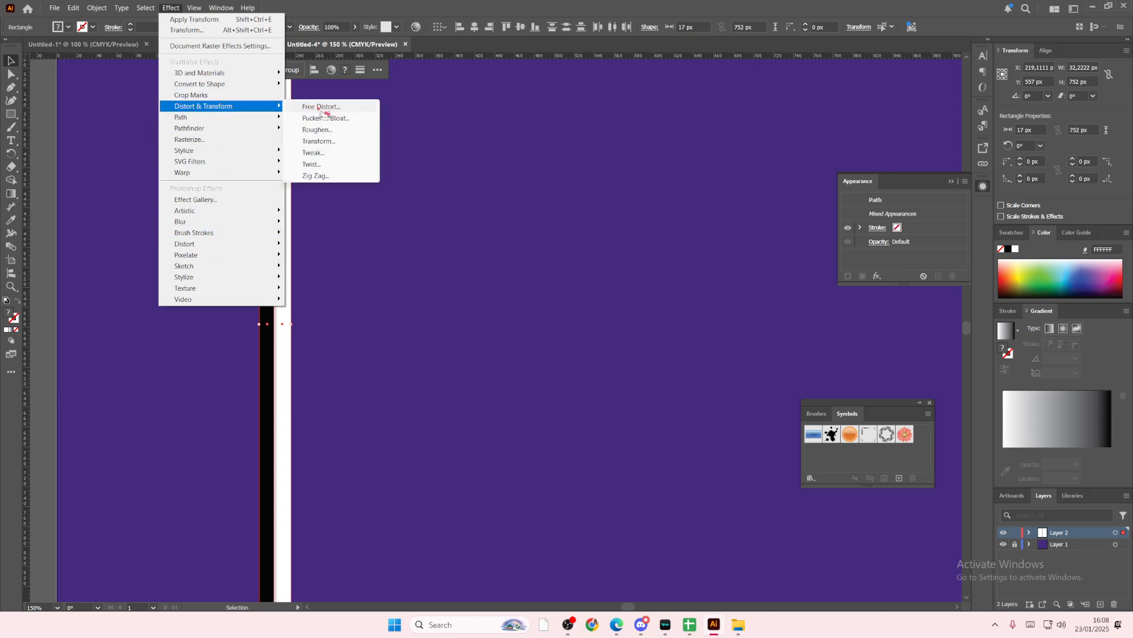
left_click(321, 141)
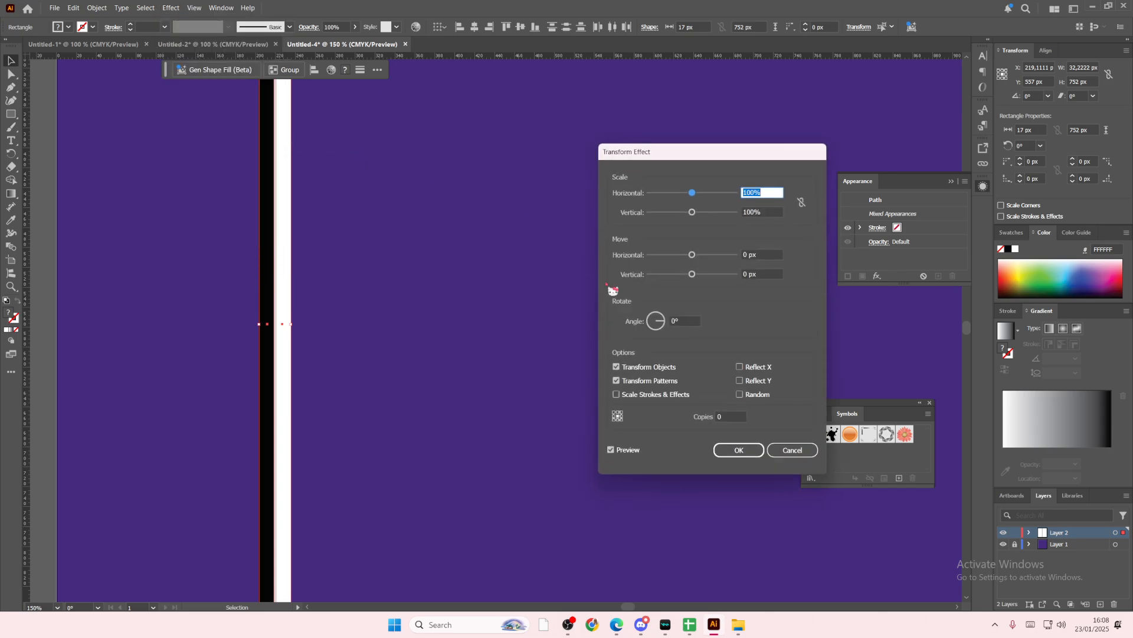
left_click(744, 255)
type("3")
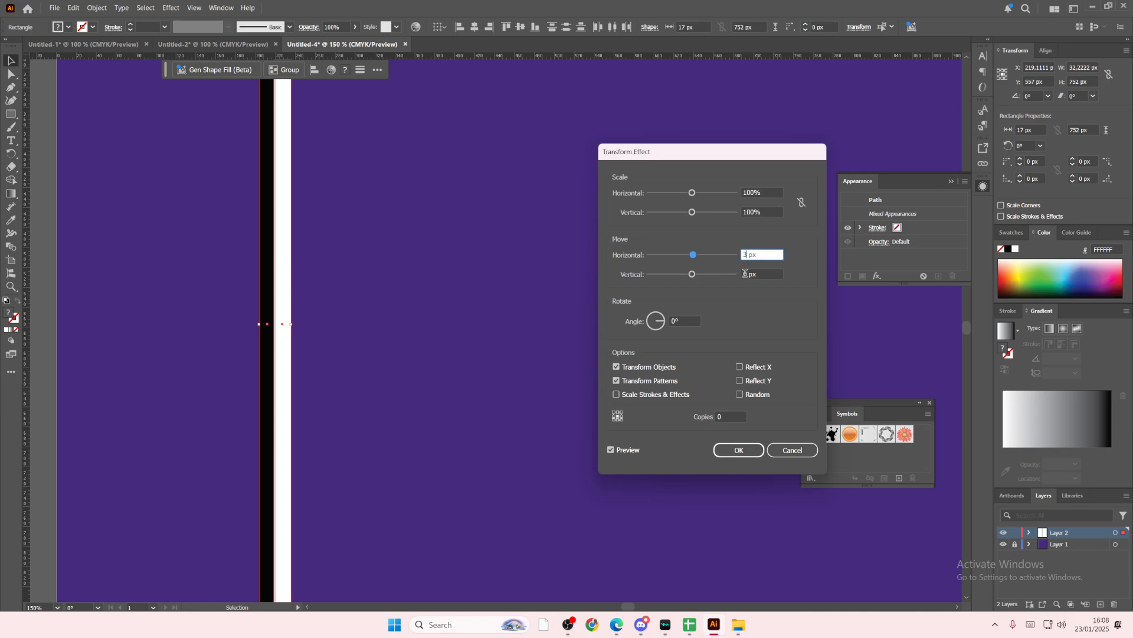
type("4")
left_click(721, 415)
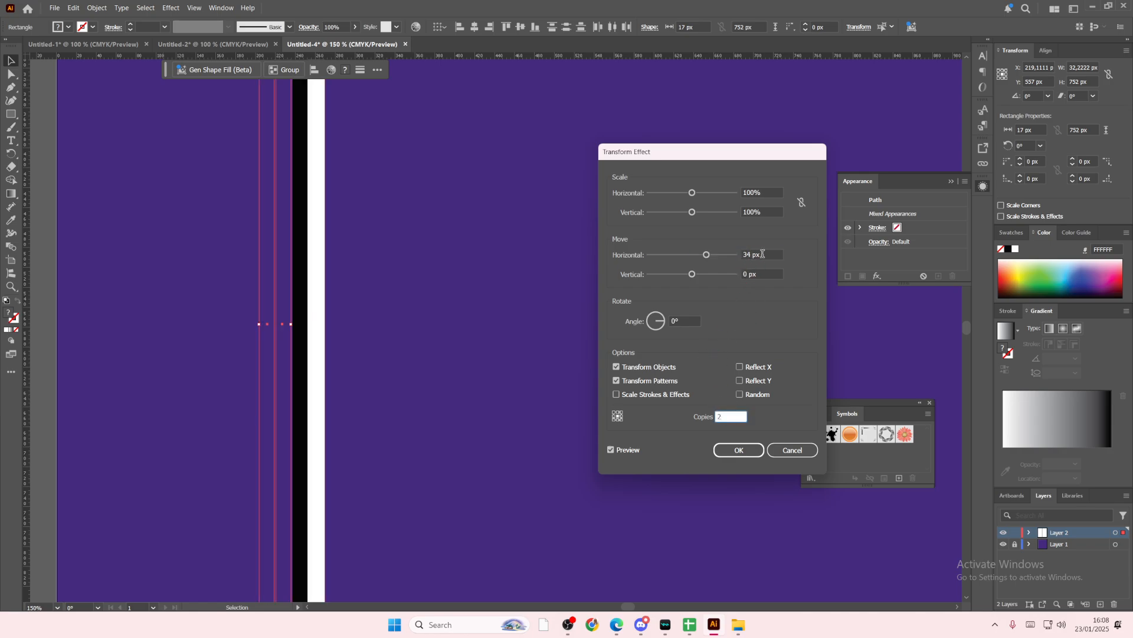
left_click(763, 254)
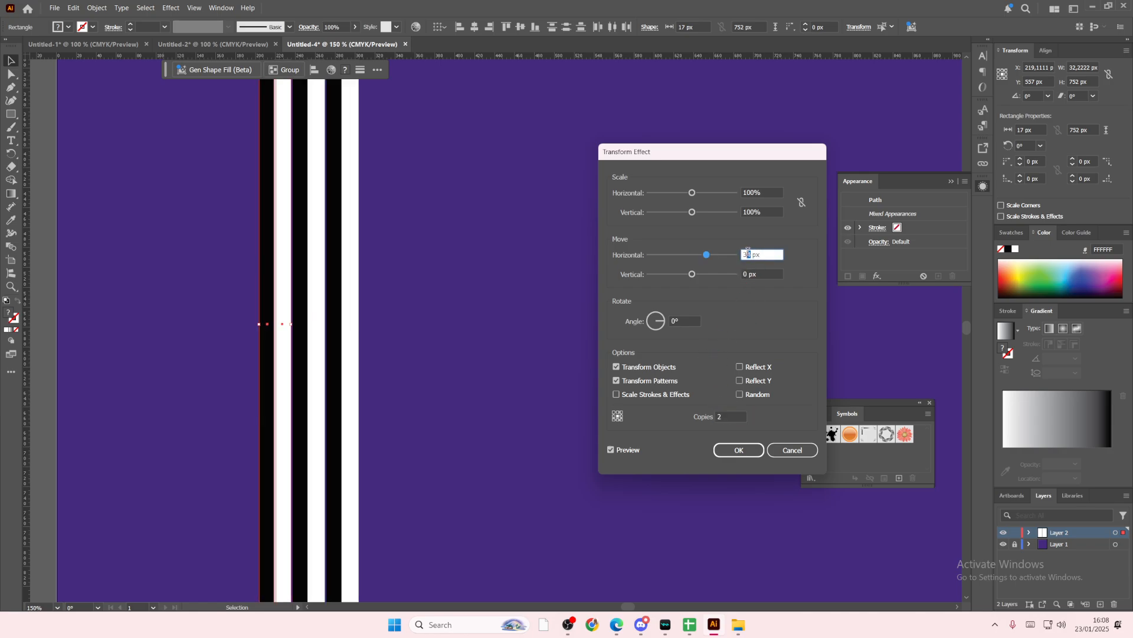
left_click(762, 274)
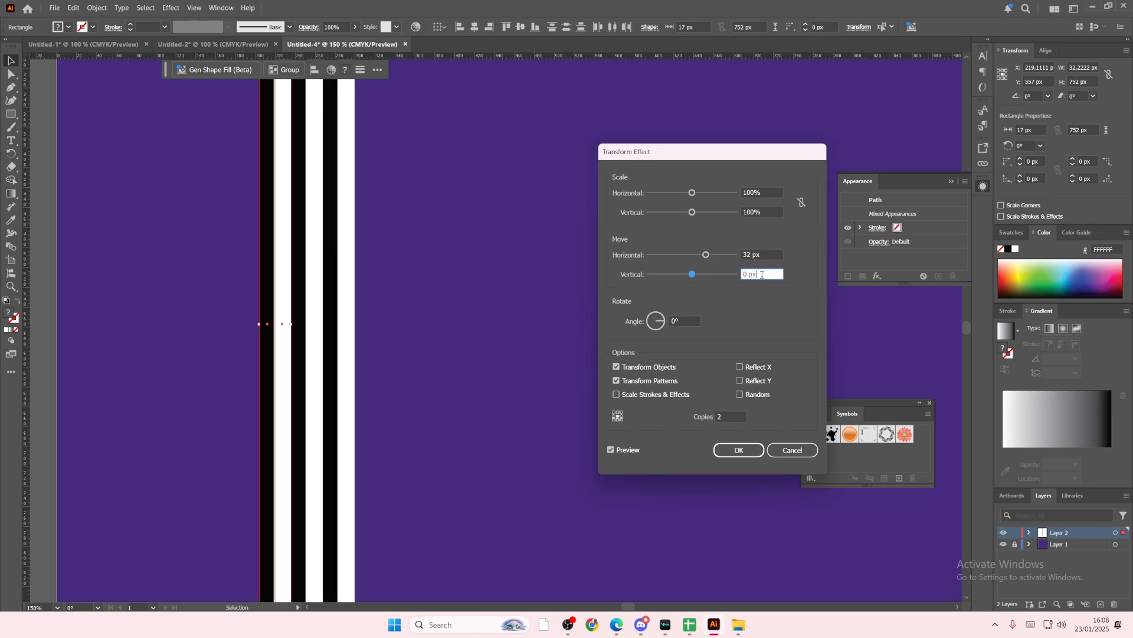
left_click(718, 451)
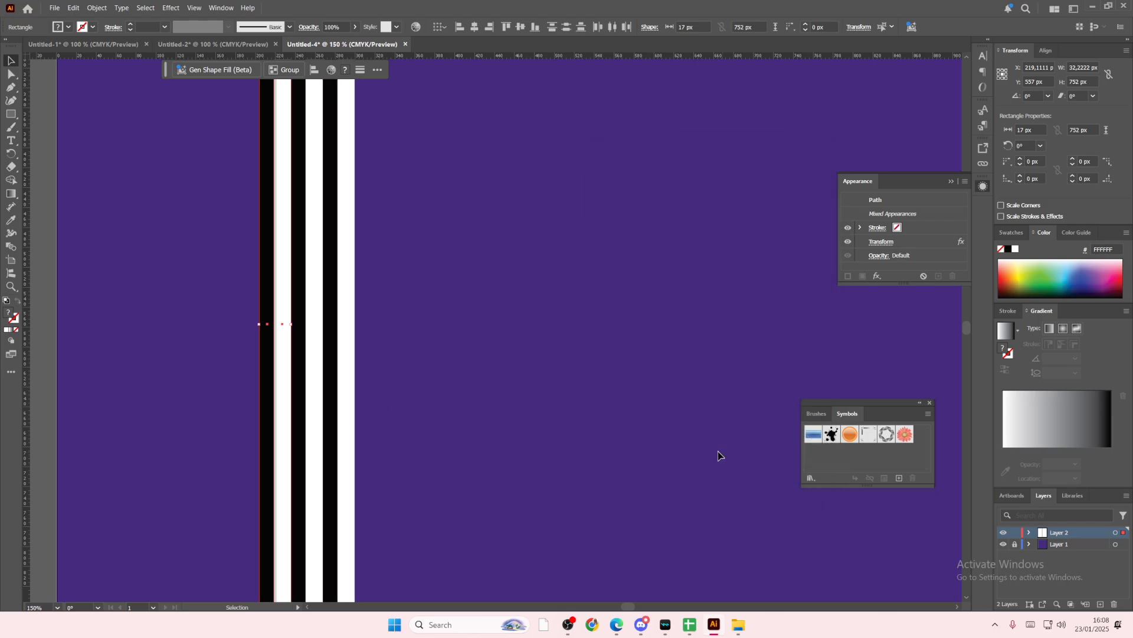
- Expand the appearance of the white bars and delete the outermost white one so the stripes end in black
left_click(349, 382)
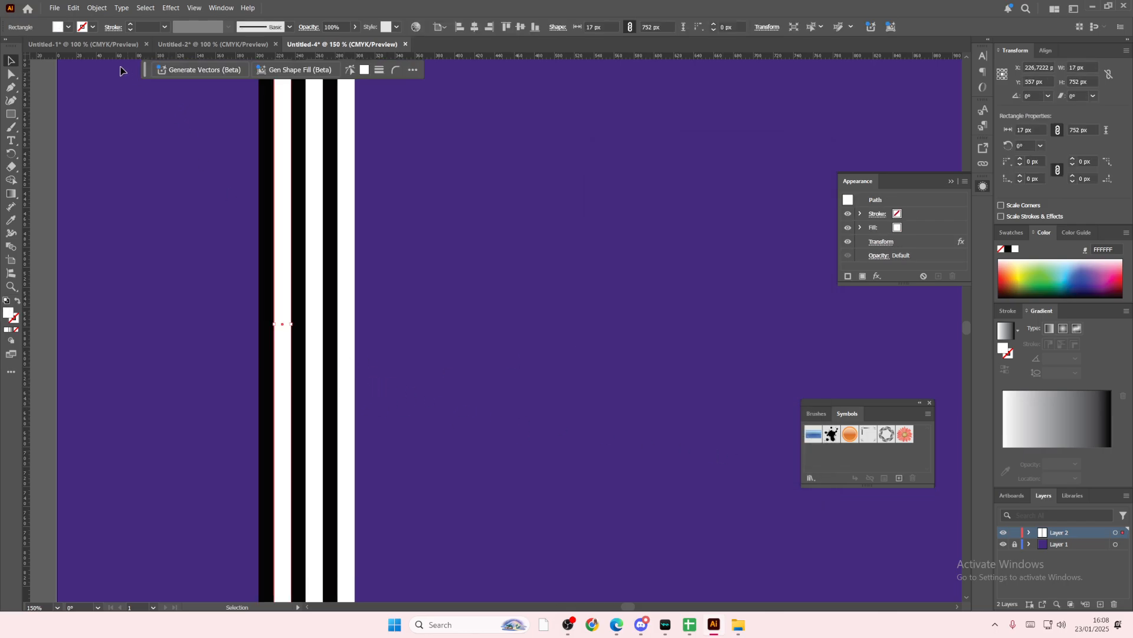
left_click(97, 8)
left_click(144, 168)
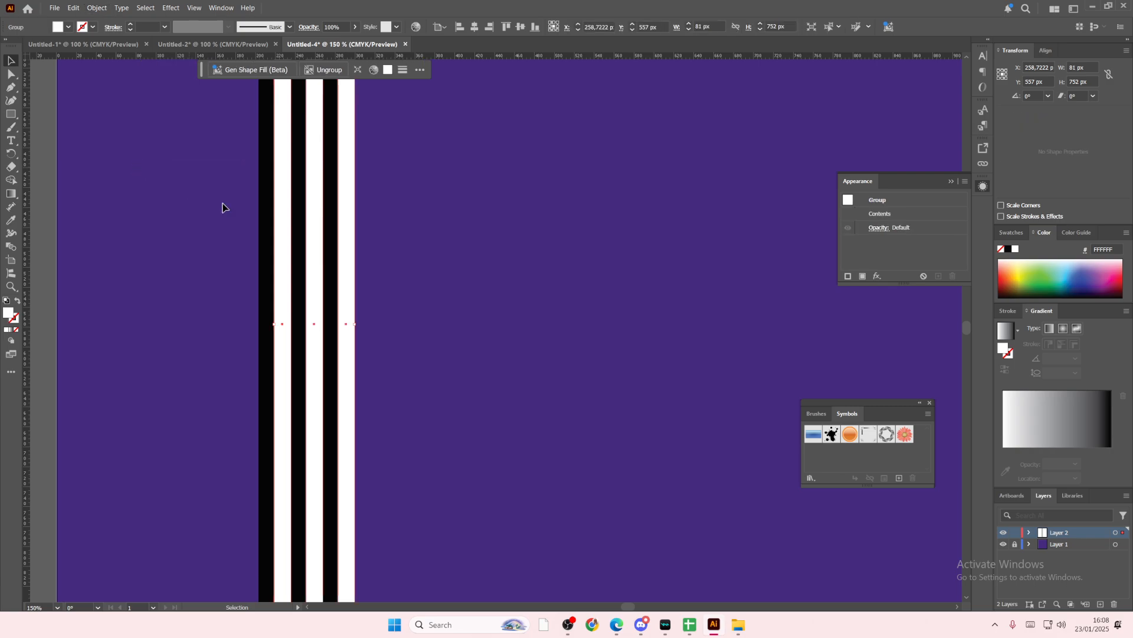
double_click(348, 274)
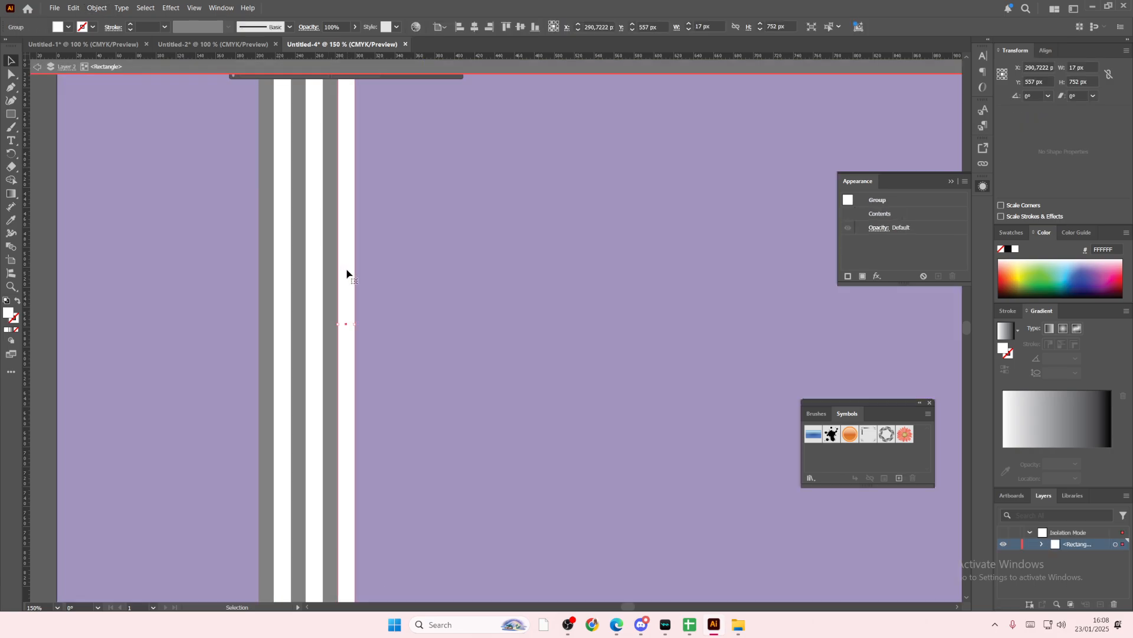
double_click(420, 283)
key("ctrl+minus")
key("ctrl+minus")
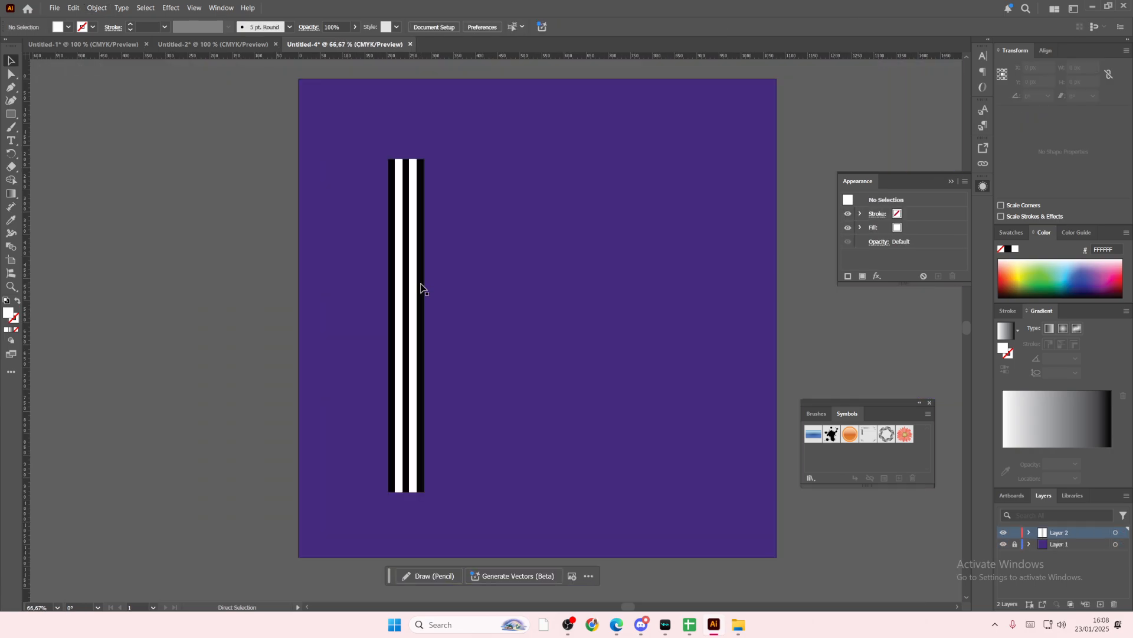
left_click(395, 273)
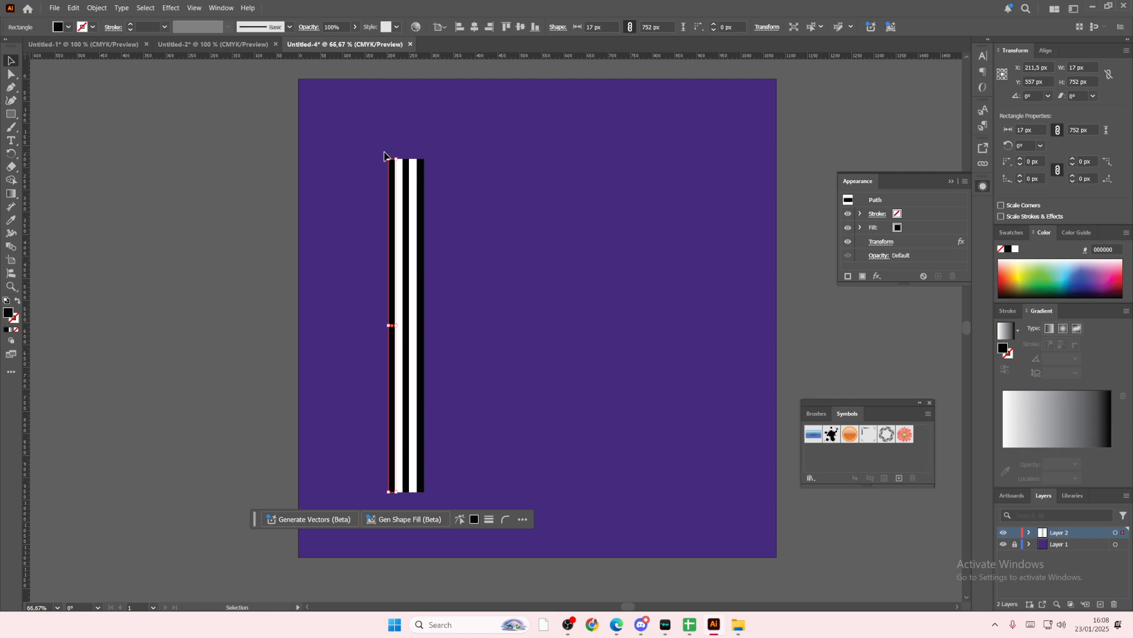
left_click_drag(387, 158, 551, 225)
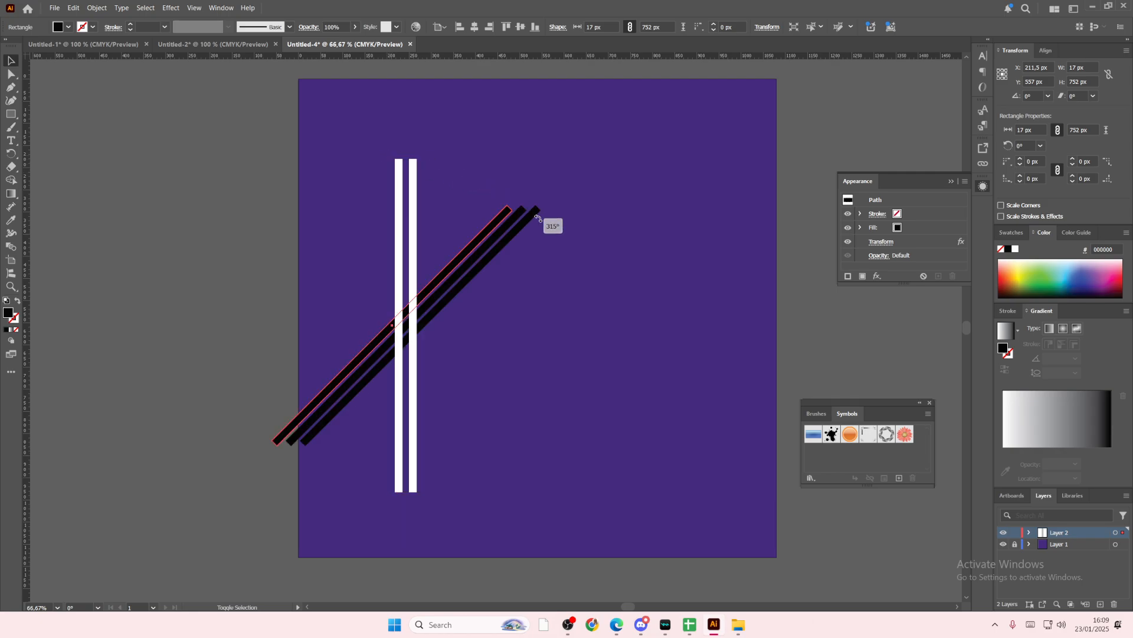
key("ctrl+z")
- Select all the stripes and expand their appearance
left_click(317, 144)
left_click_drag(316, 145, 488, 338)
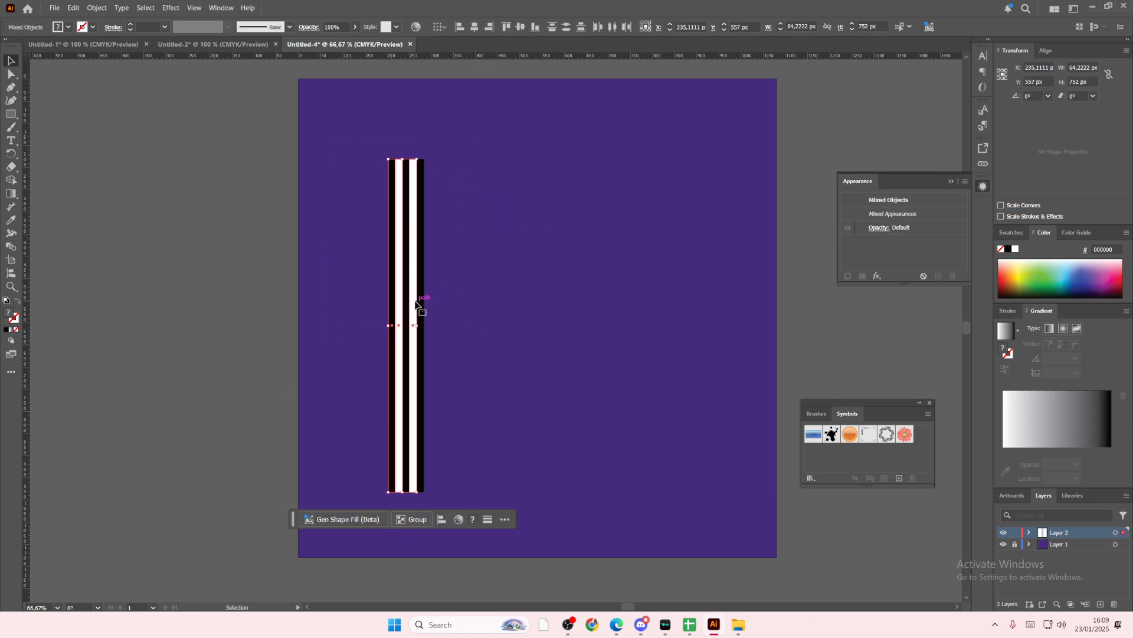
left_click(96, 8)
left_click(126, 81)
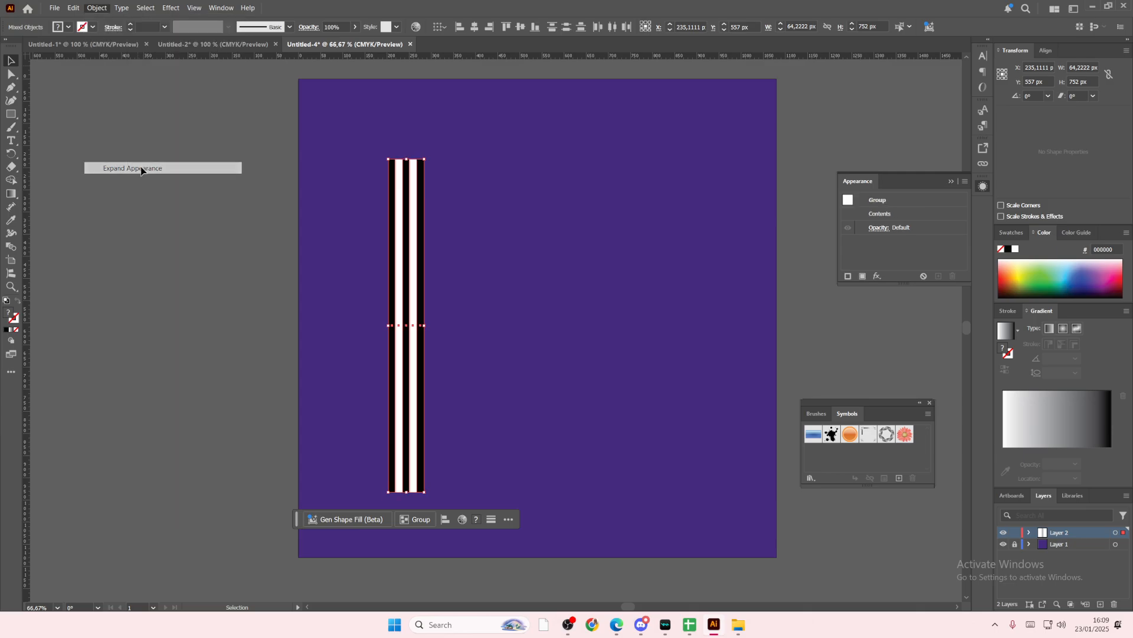
- Rotate the stripes to horizontal, lengthen them to 931.5 px and place them across the middle of the artboard
left_click_drag(386, 154, 617, 324)
mouse_move(694, 319)
left_mouse_down()
mouse_move(774, 321)
mouse_move(678, 331)
left_mouse_up()
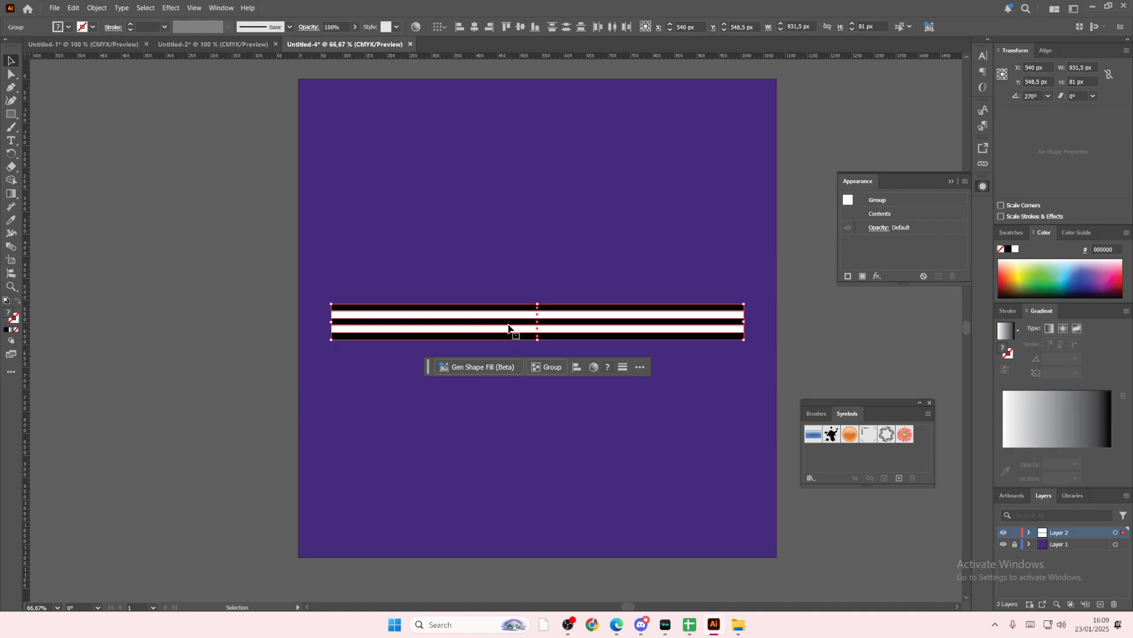
- Save the stripes as a symbol named lines, delete their instance from the artboard and activate the Pen tool
left_click_drag(508, 328, 796, 434)
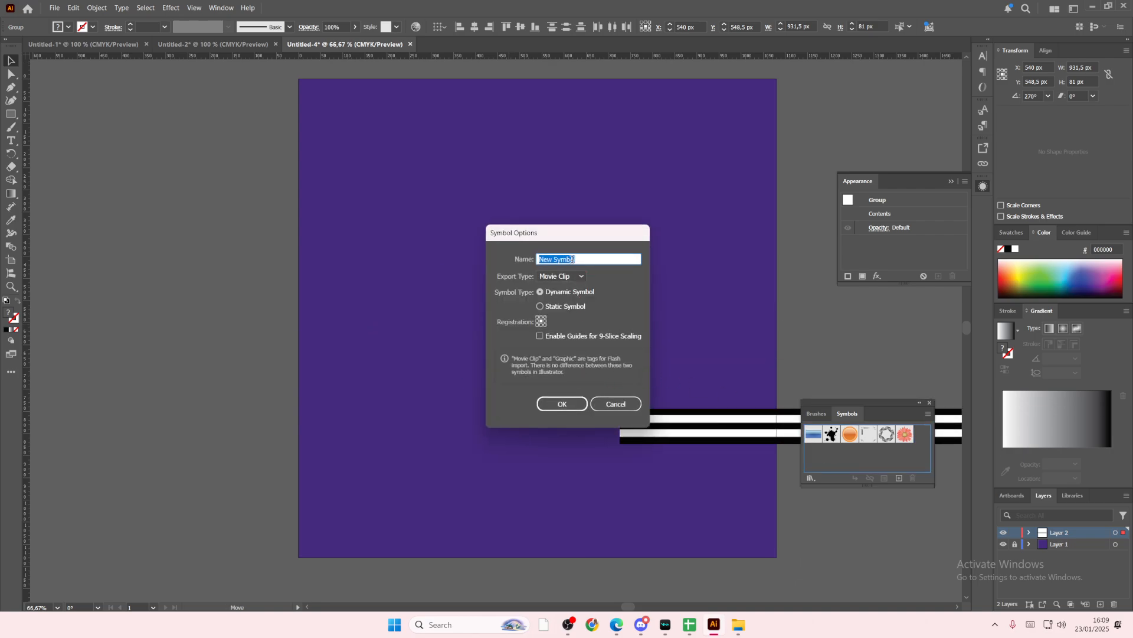
type("lines")
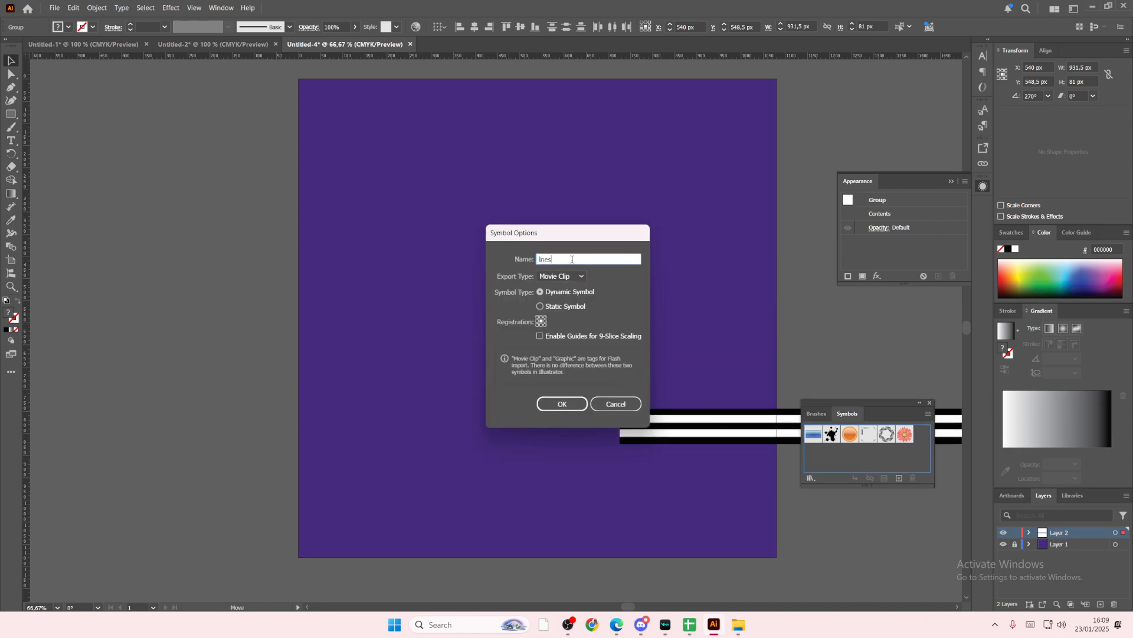
left_click(572, 405)
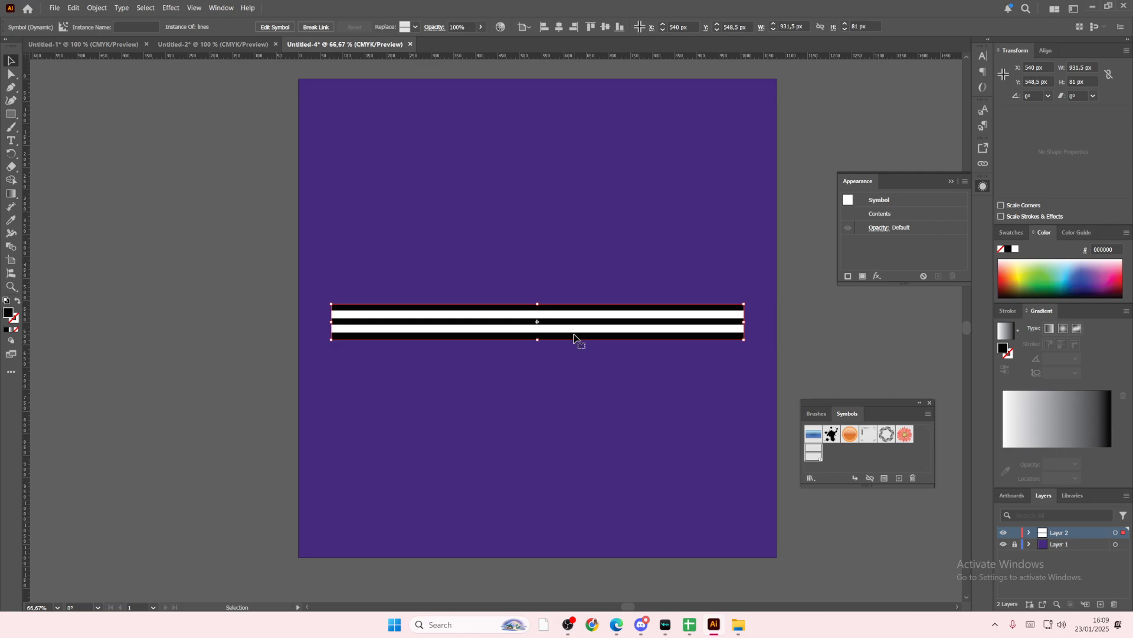
key("Delete")
left_click(10, 87)
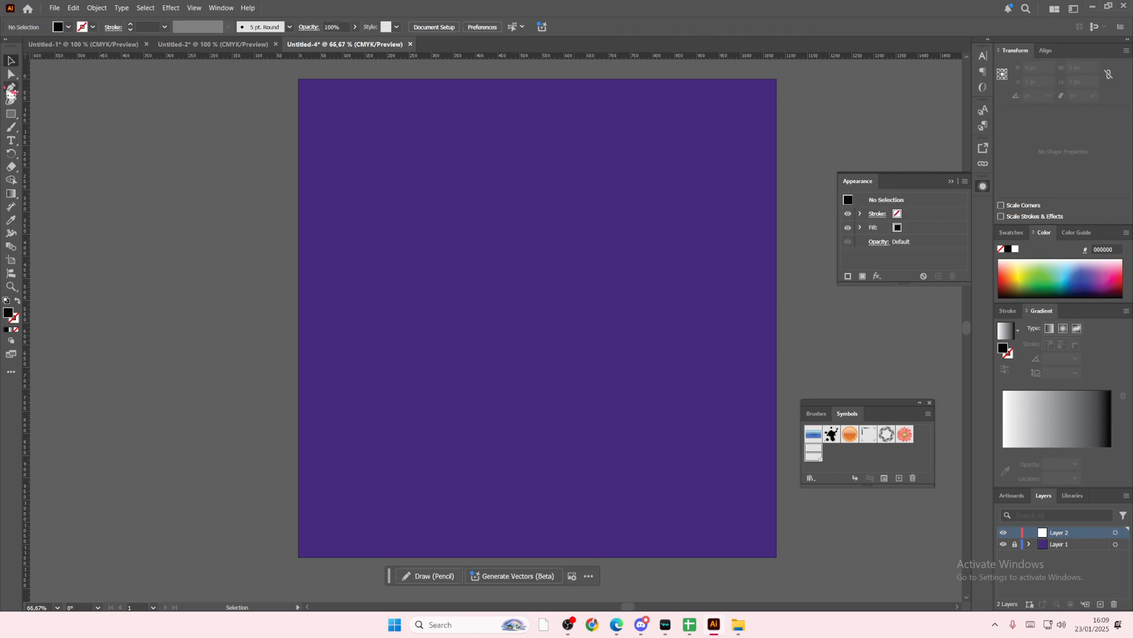
left_click(366, 233)
left_click_drag(504, 296, 683, 425)
key("ctrl+z")
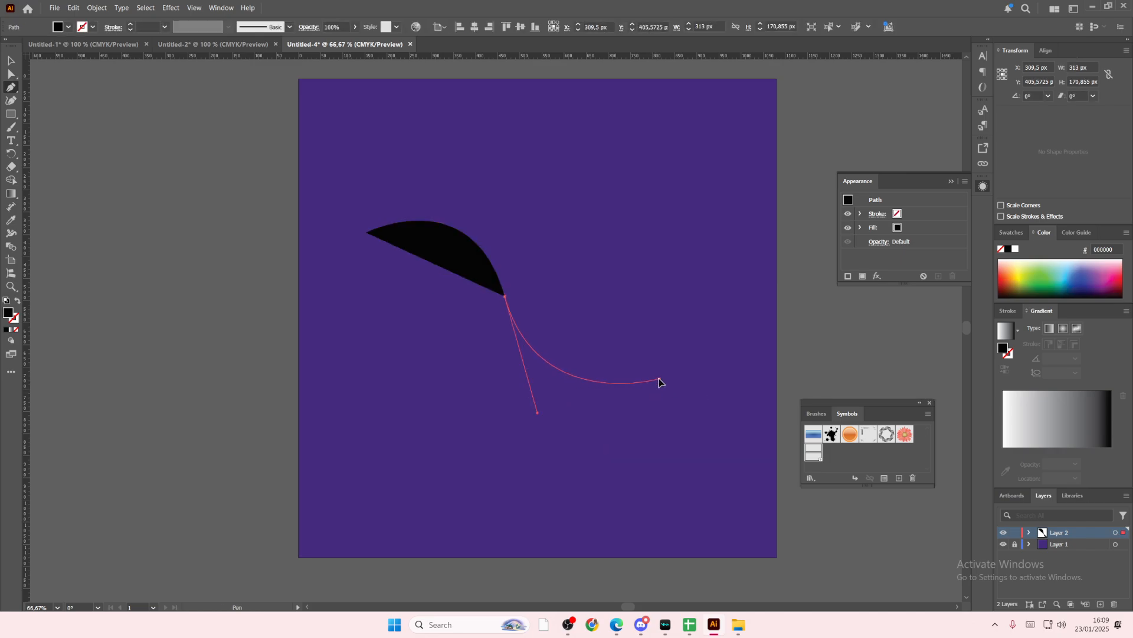
left_click_drag(660, 378, 691, 367)
key("ctrl+z")
left_click_drag(618, 391, 666, 369)
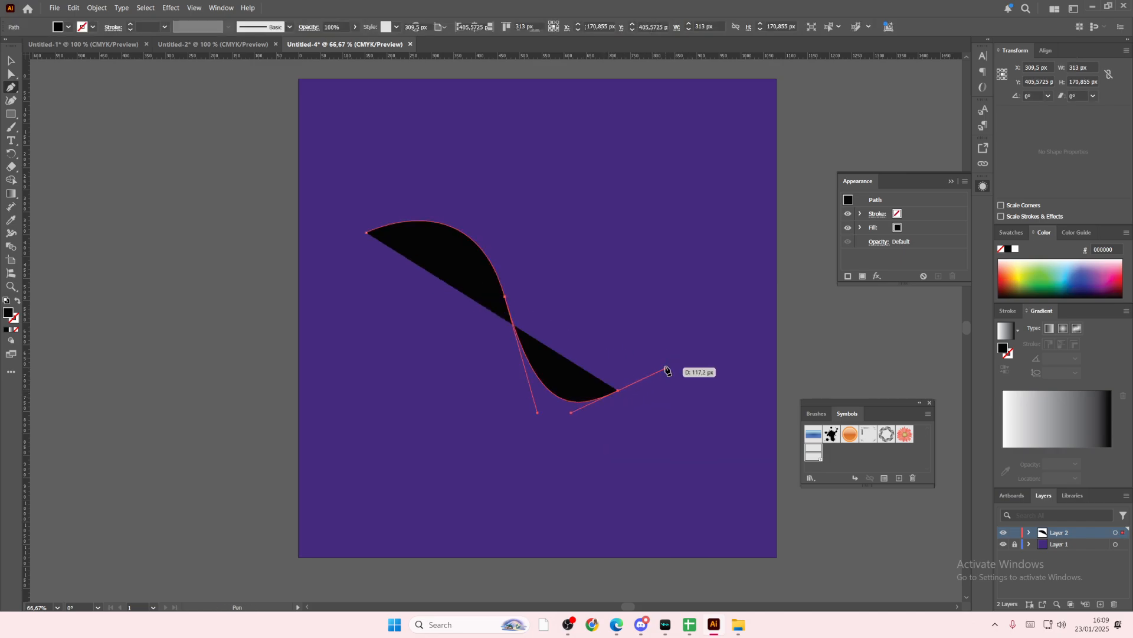
key("ctrl+z")
key("ctrl+z")
key("ctrl+z")
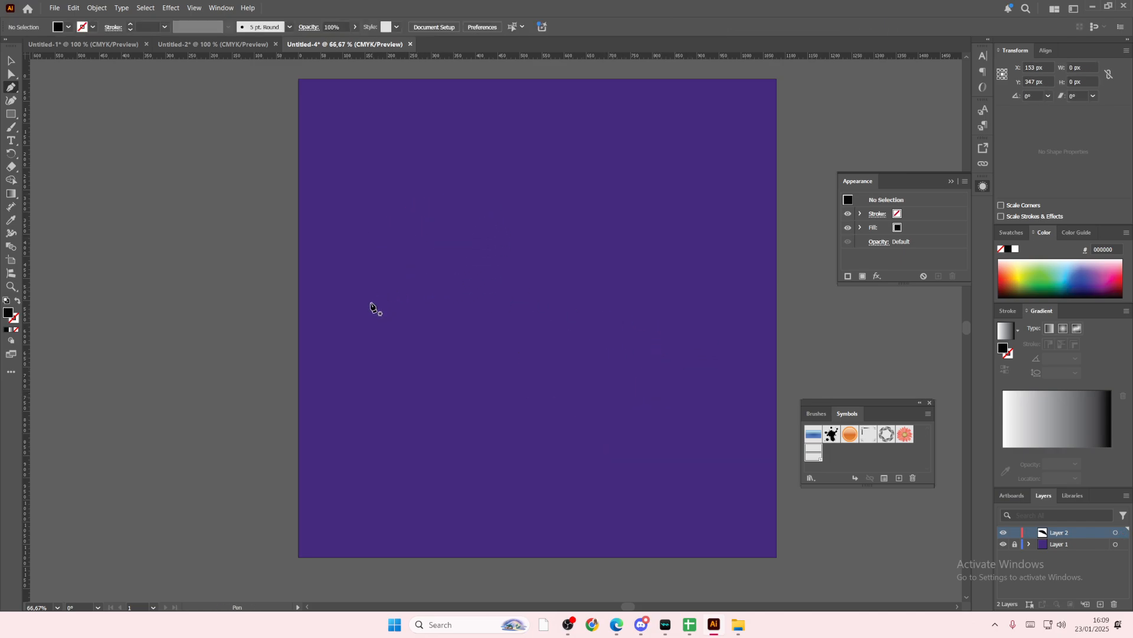
- Draw a four-point wave path about 720 px wide across the artboard, with a black stroke and no fill
left_click(354, 318)
left_click_drag(418, 176, 474, 173)
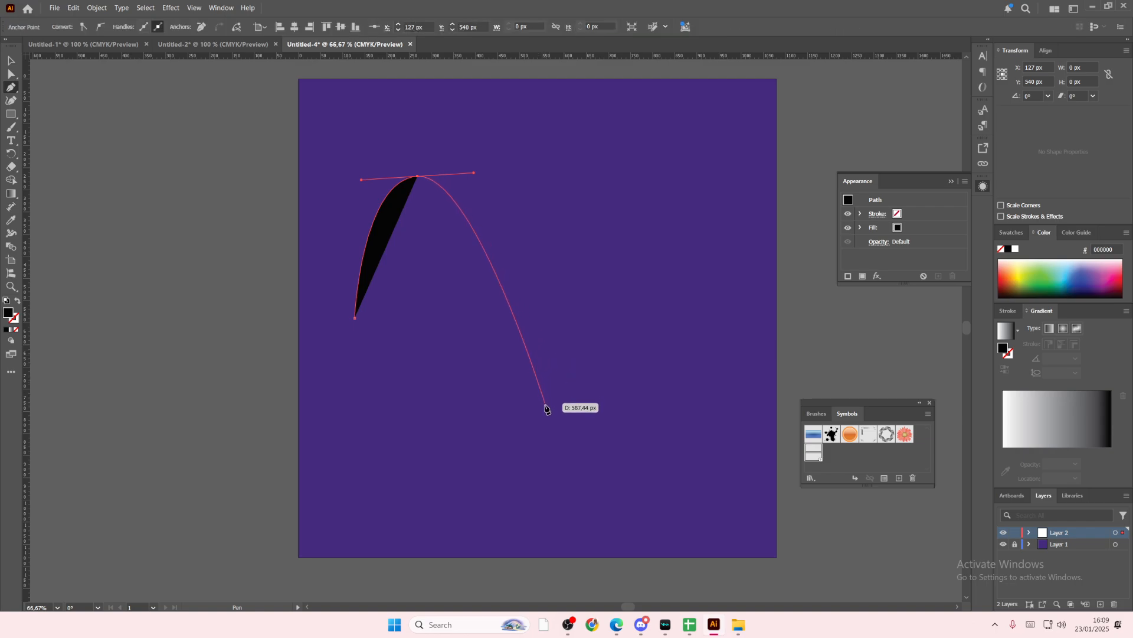
left_click_drag(554, 422, 602, 427)
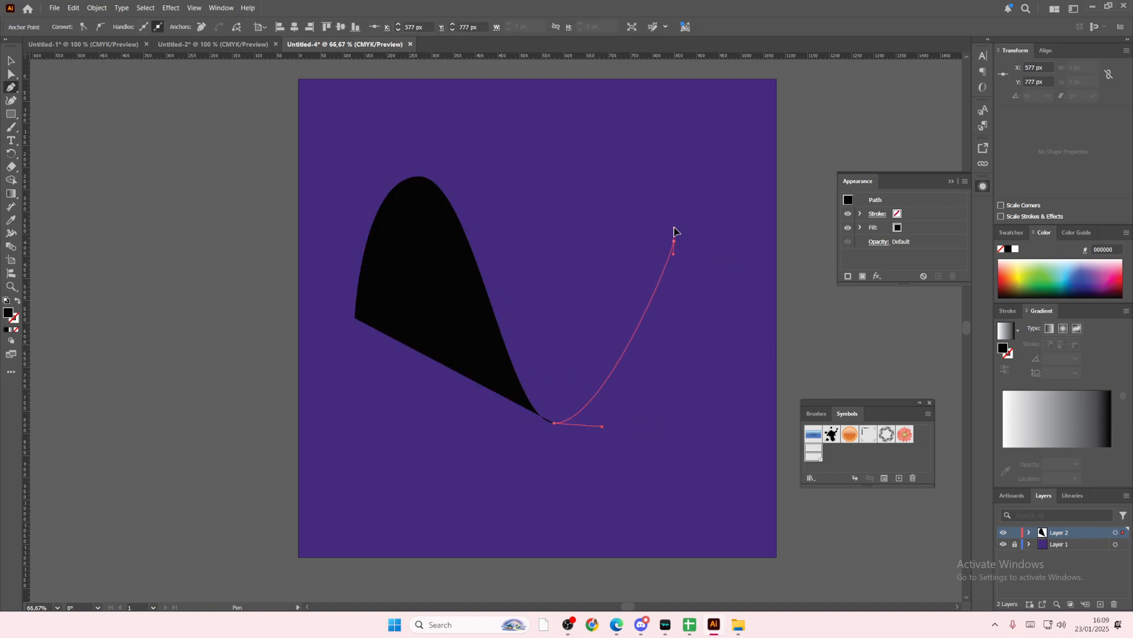
left_click_drag(674, 240, 684, 201)
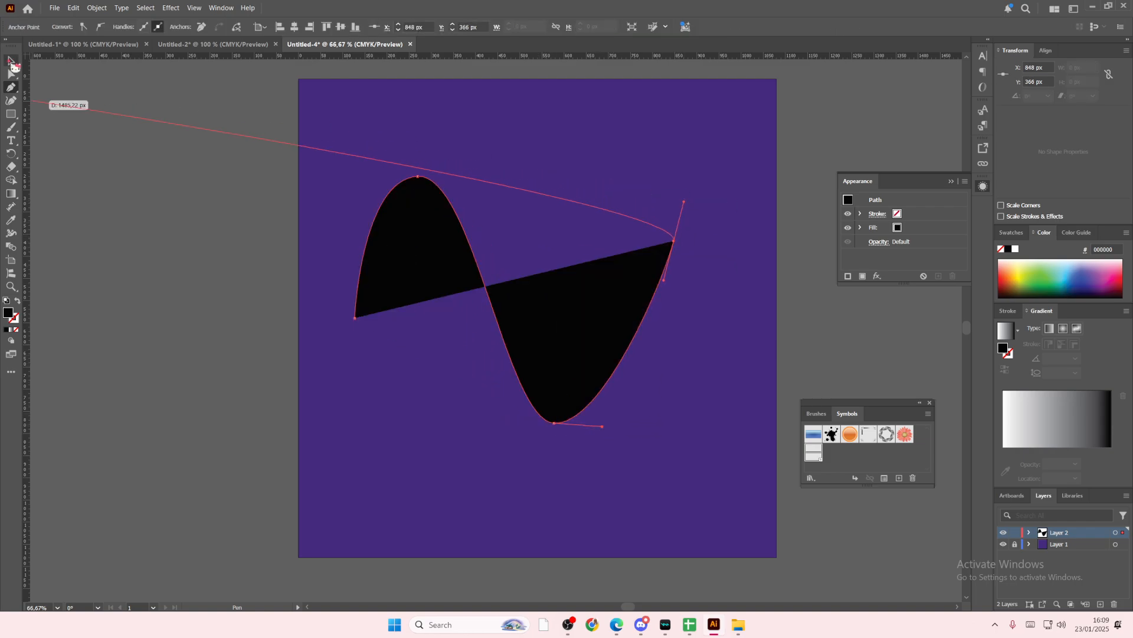
left_click(11, 61)
left_click(17, 302)
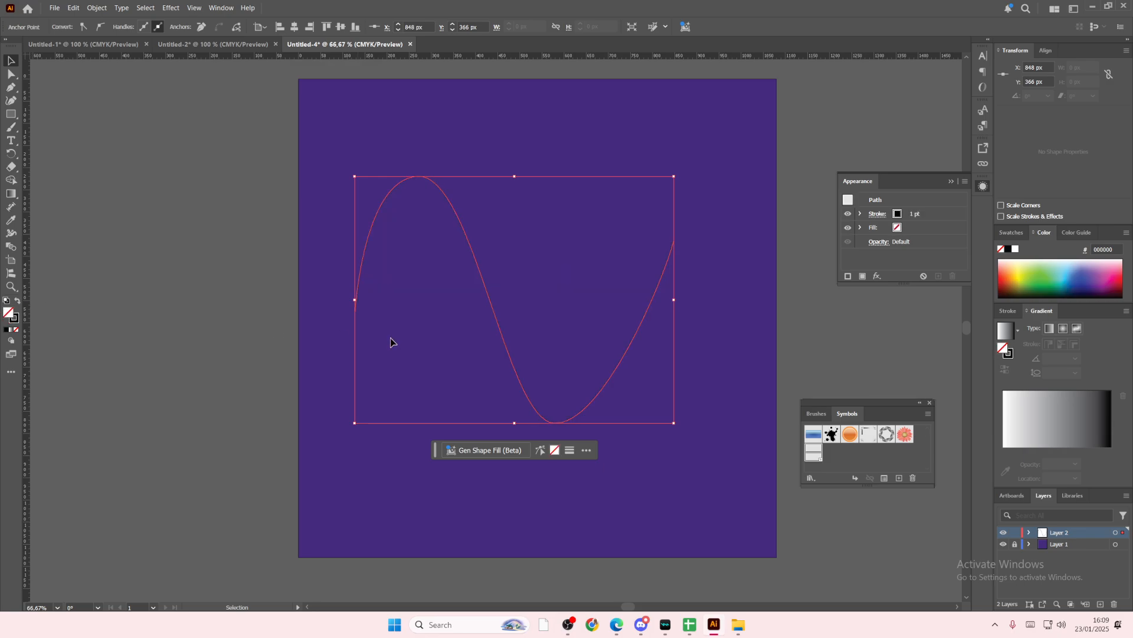
- Apply a classic 3D Extrude & Bevel effect to the wave with 189 pt depth and rotation angles of -5°, -26° and 3°
left_click(171, 8)
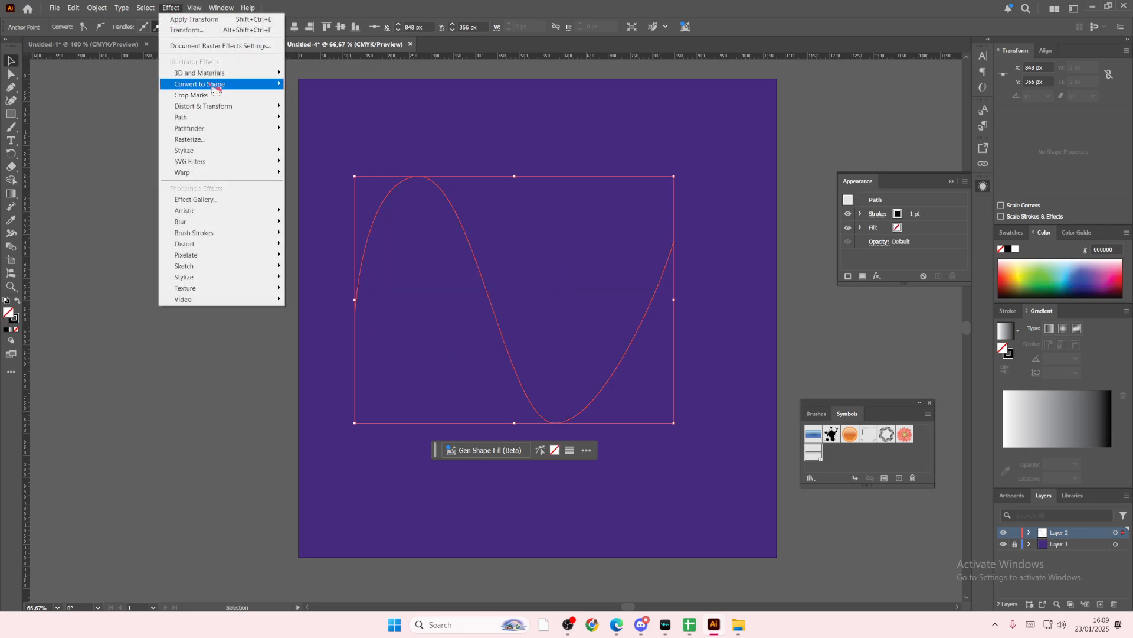
mouse_move(218, 72)
mouse_move(371, 131)
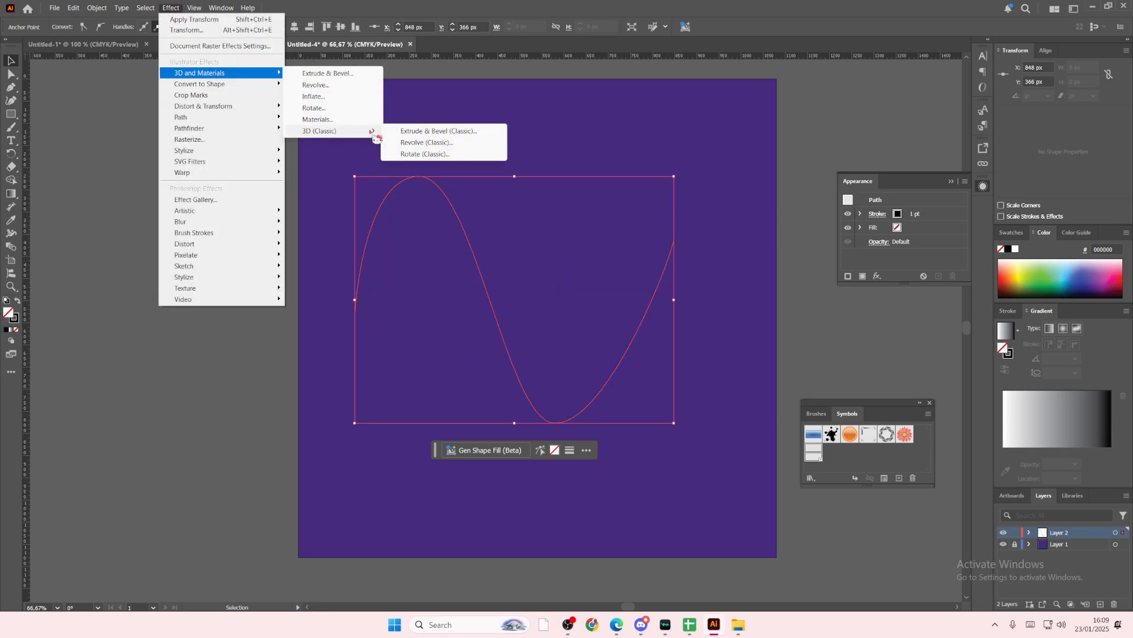
left_click(416, 129)
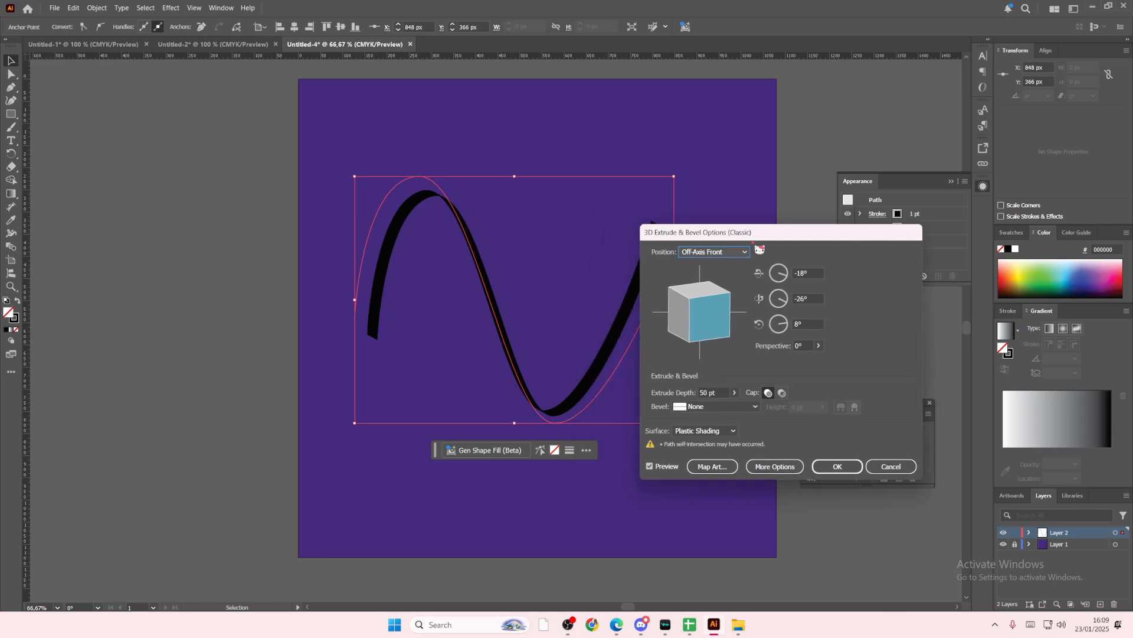
left_click_drag(758, 235, 846, 240)
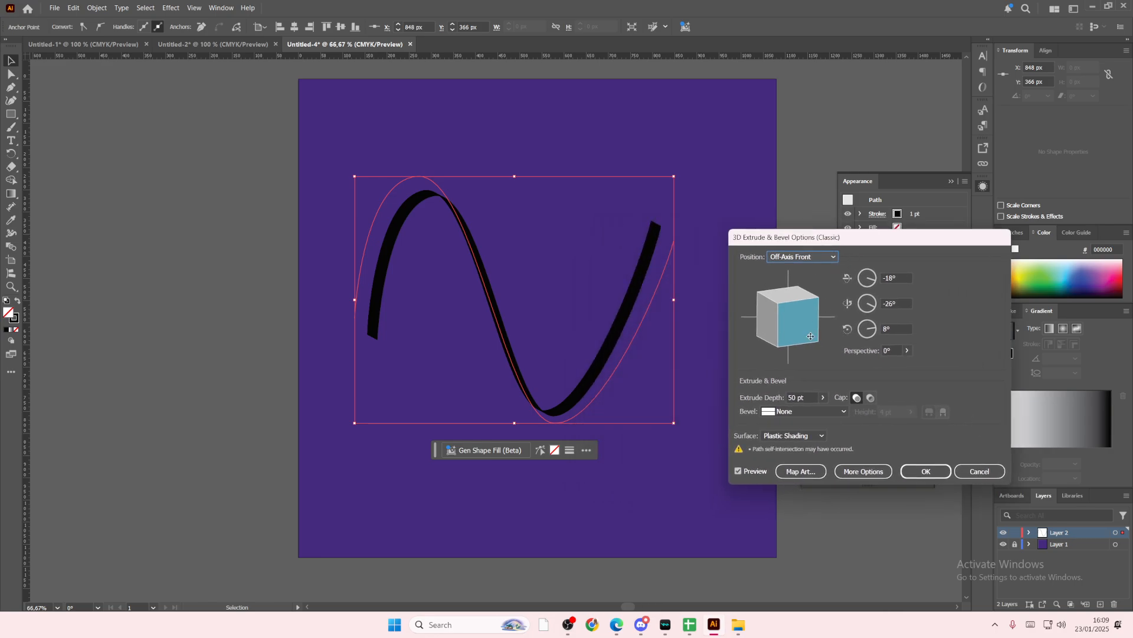
left_click(822, 397)
left_click_drag(793, 419, 792, 420)
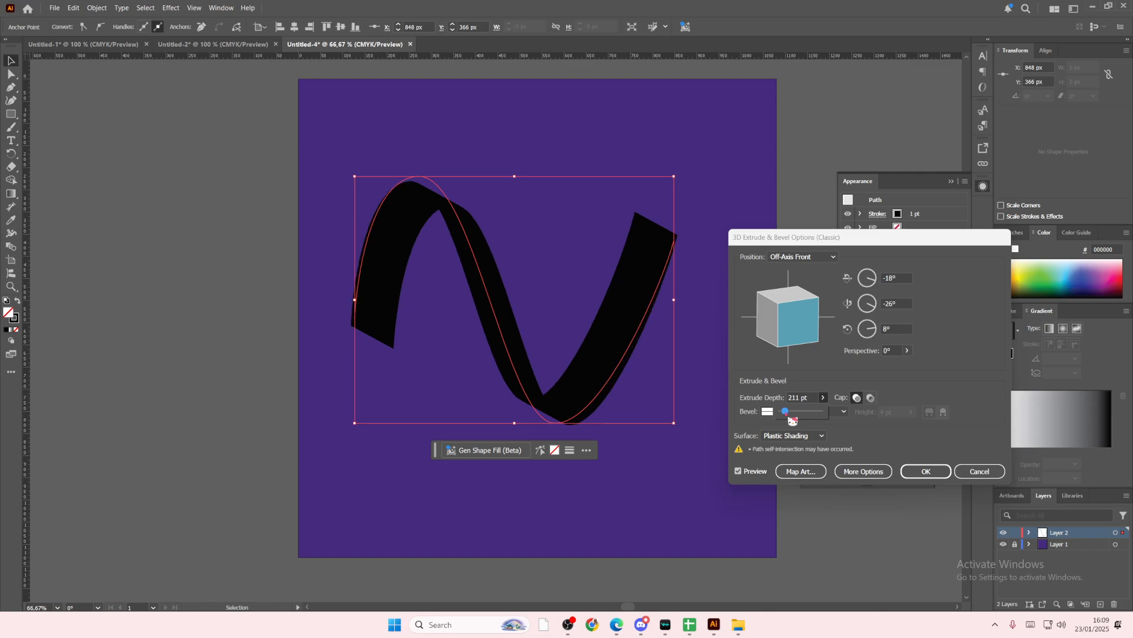
left_click_drag(793, 420, 792, 420)
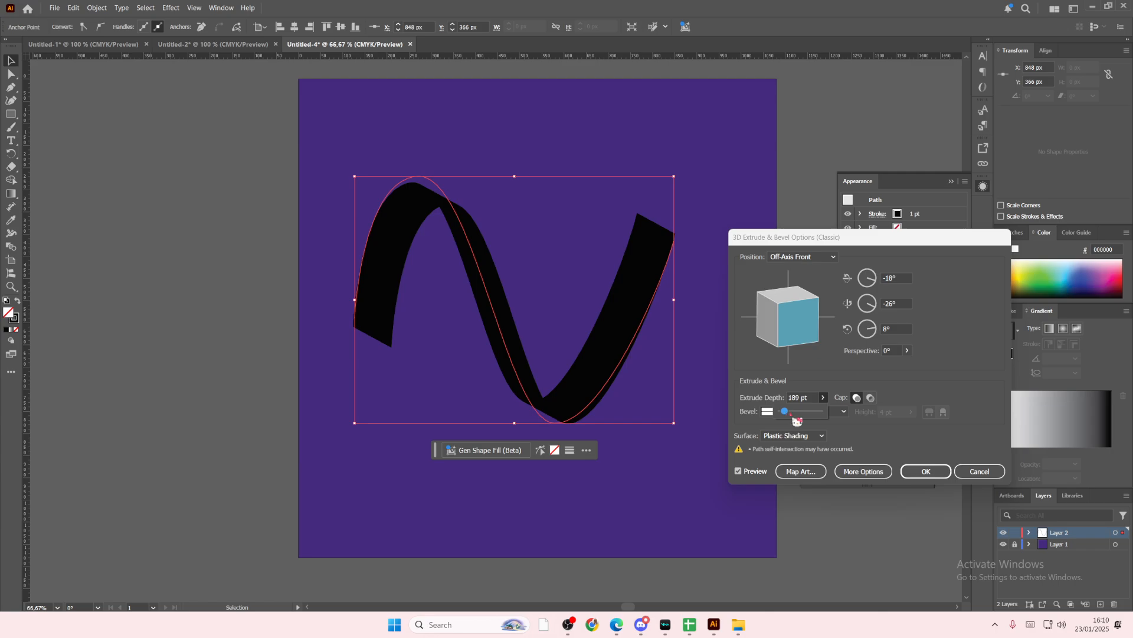
left_click_drag(794, 329, 793, 321)
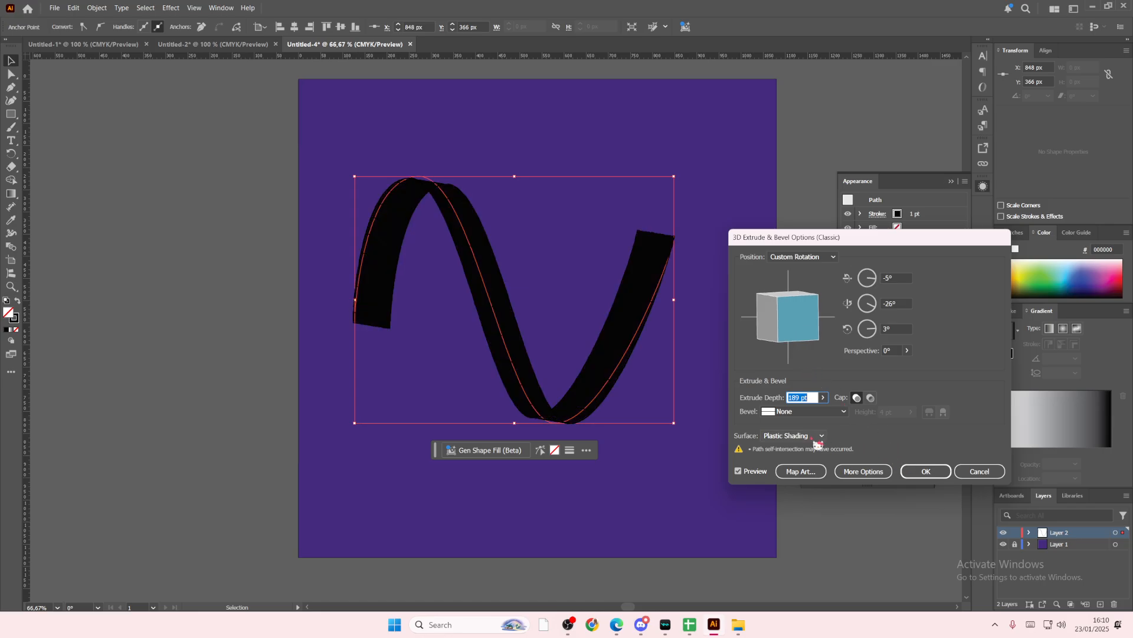
- Map the lines symbol onto surface 3 of the extruded wave and scale it to fit
left_click(820, 472)
left_click(818, 247)
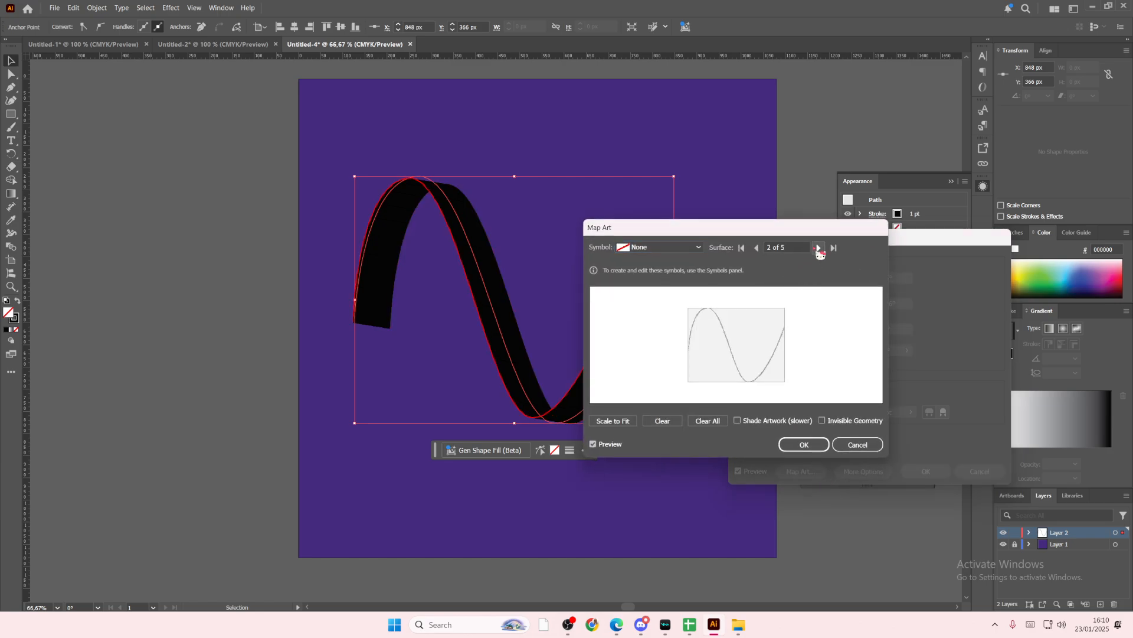
left_click(818, 247)
left_click(649, 247)
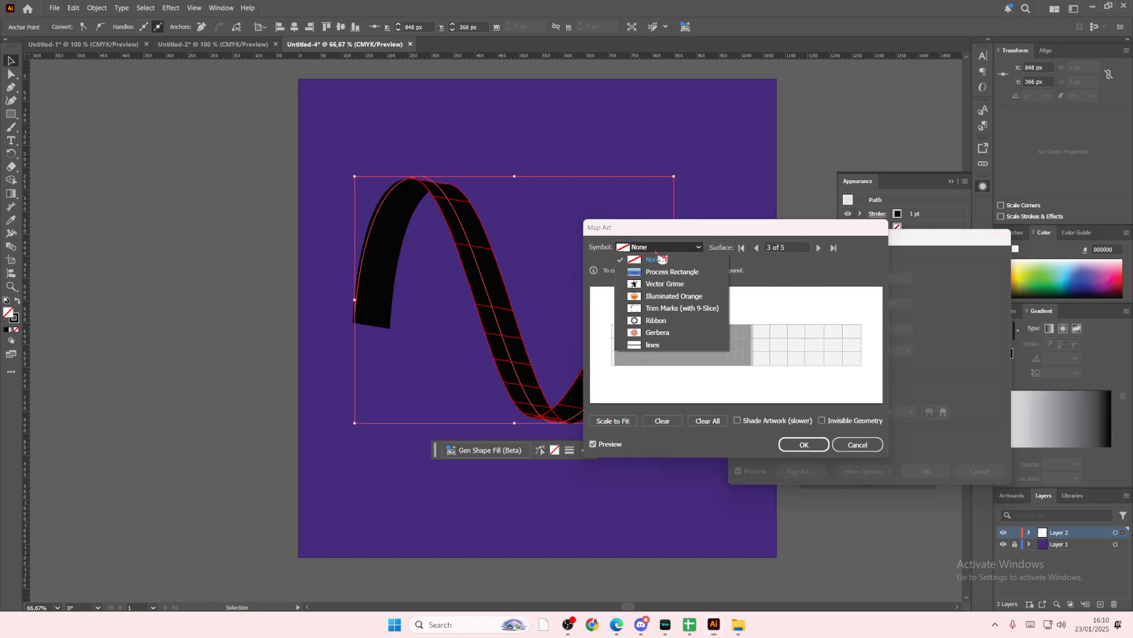
left_click(655, 343)
left_click(624, 422)
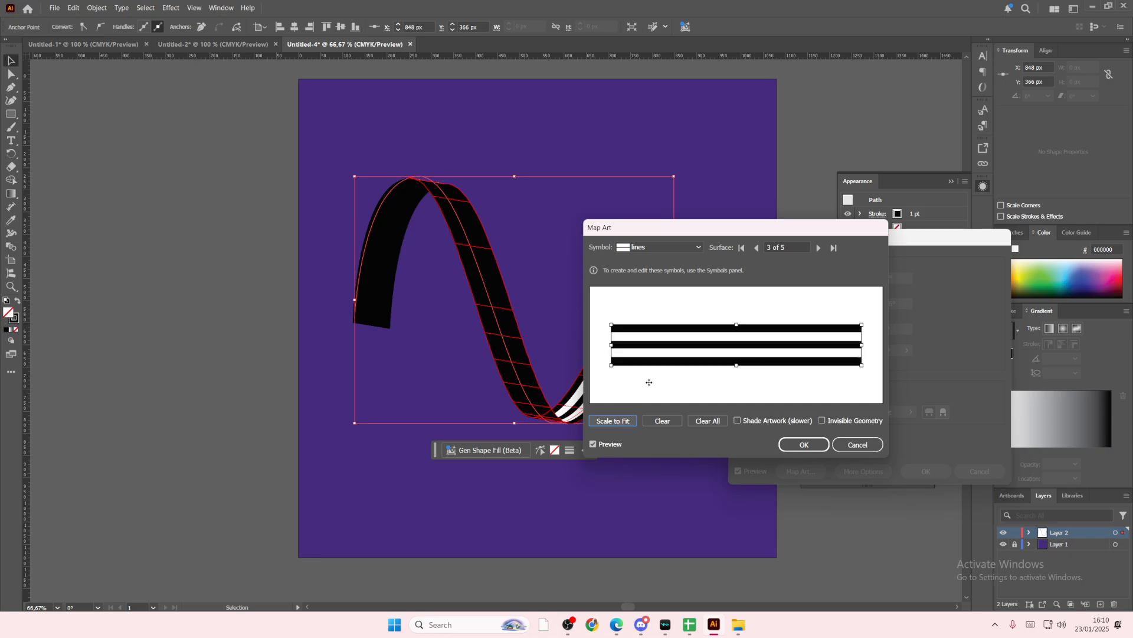
- Map the lines symbol onto surfaces 4 and 5, scale each to fit, and apply the 3D effect
left_click(819, 248)
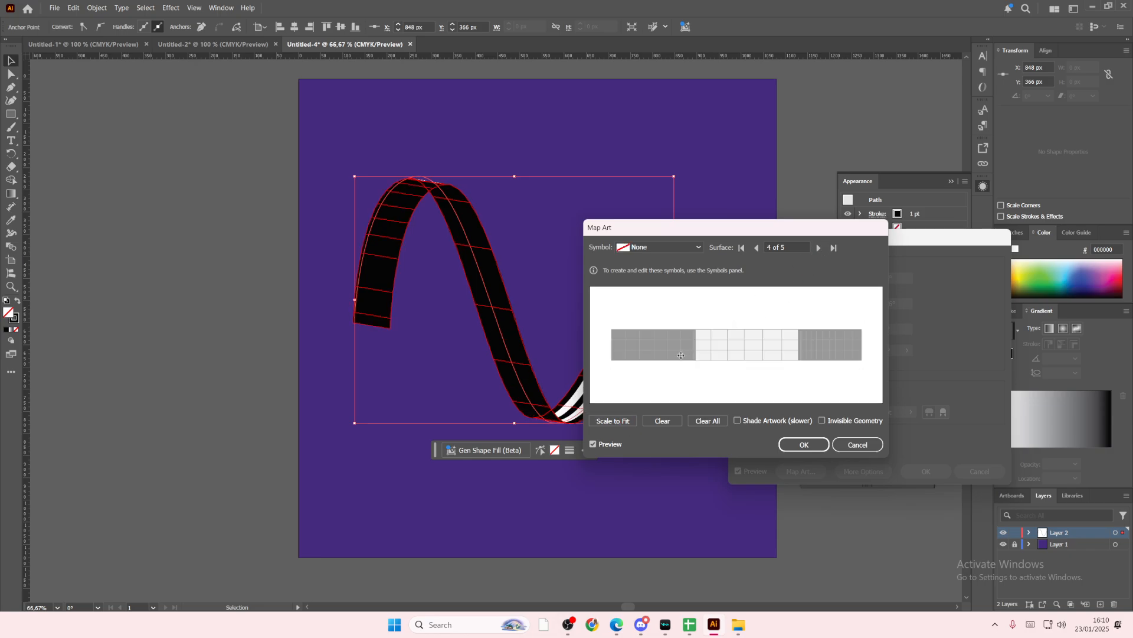
left_click(659, 250)
left_click(662, 342)
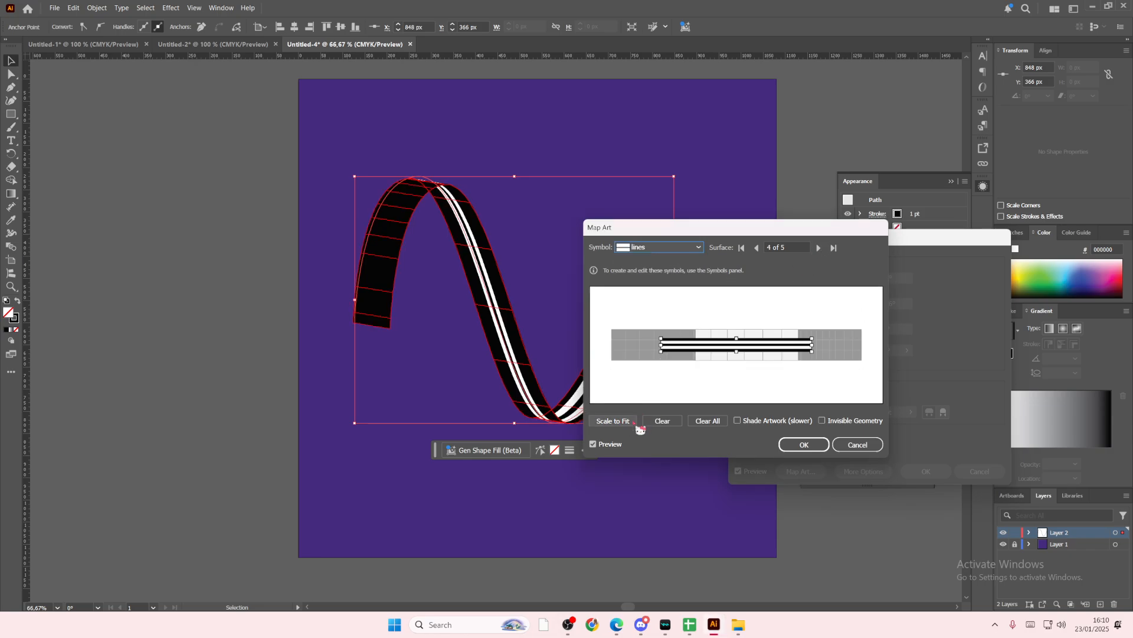
left_click(627, 423)
left_click(819, 248)
left_click(648, 248)
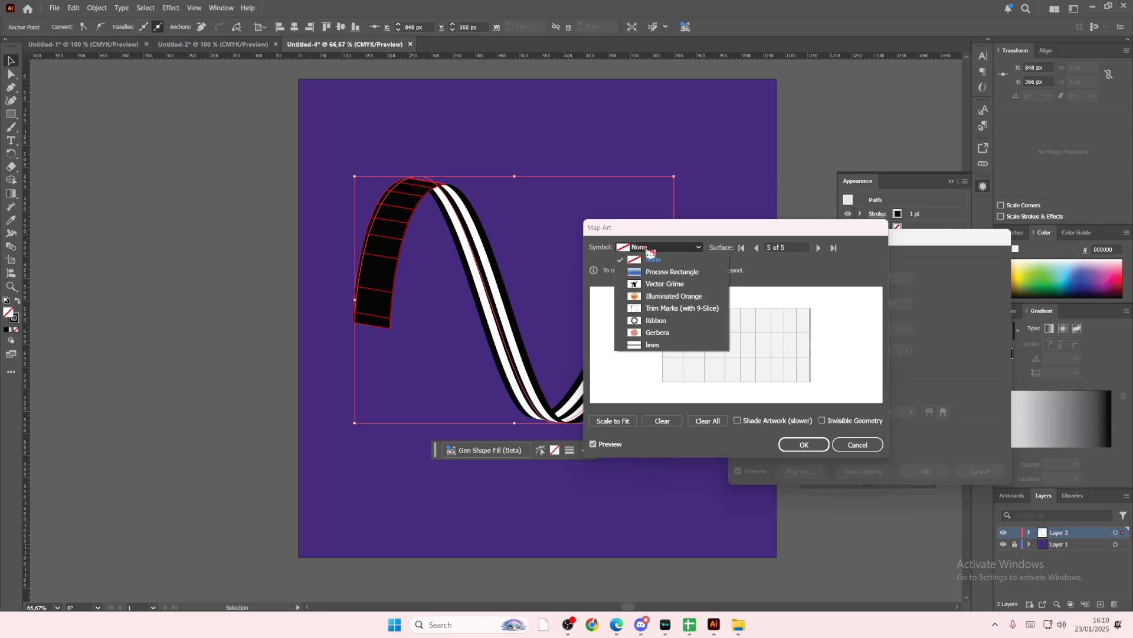
left_click(662, 345)
left_click(614, 421)
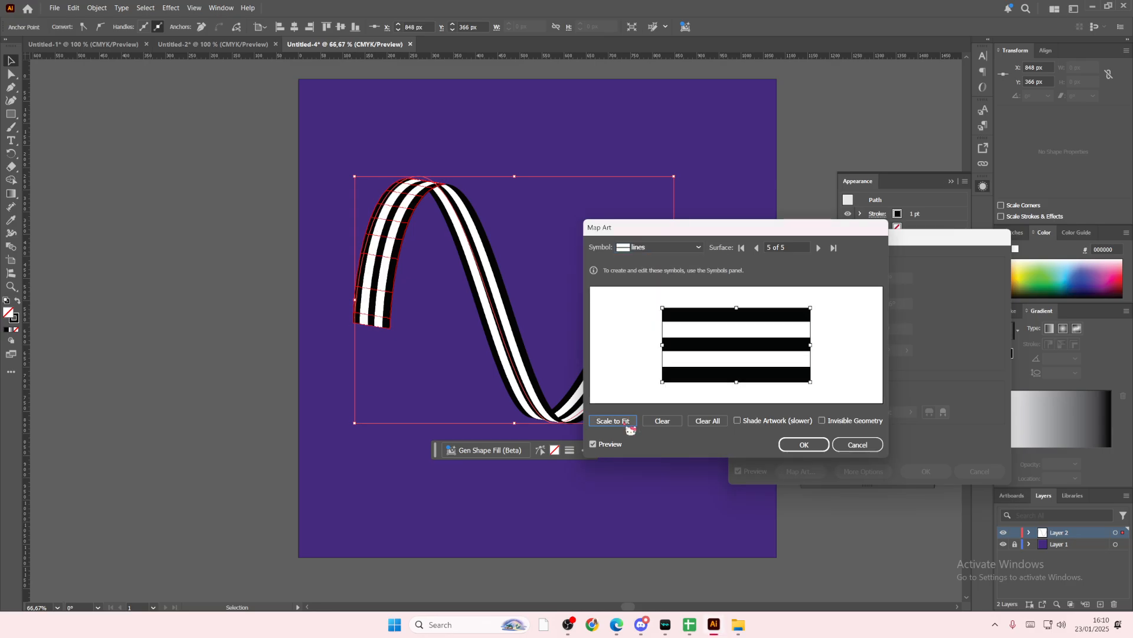
left_click(804, 444)
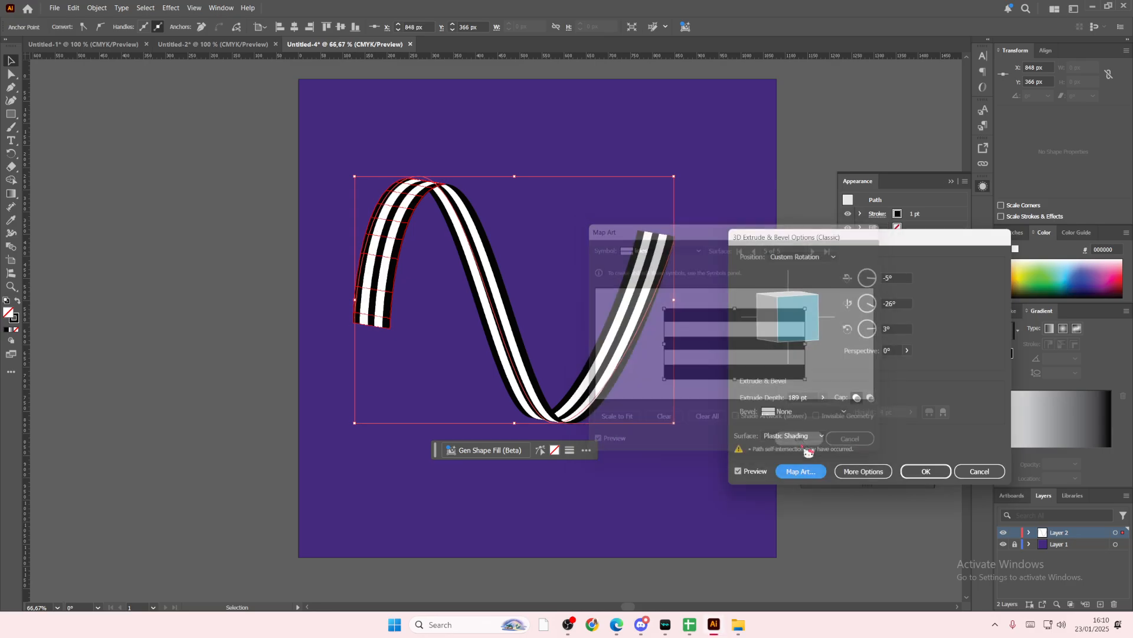
left_click(934, 471)
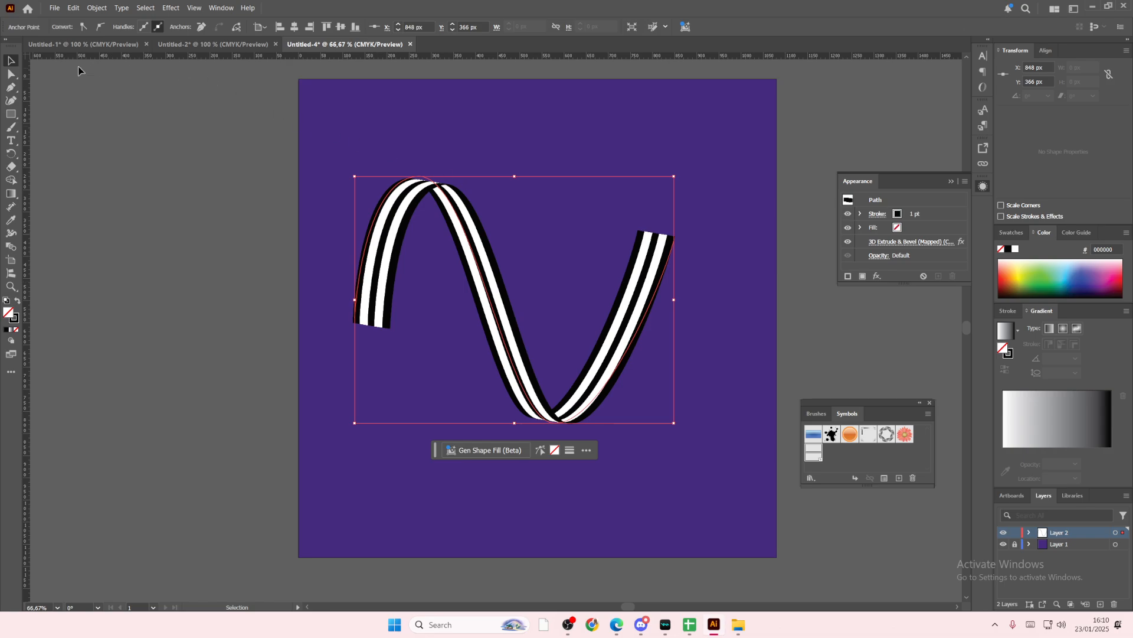
- Expand the appearance of the striped 3D ribbon and ungroup all of its parts
left_click(97, 8)
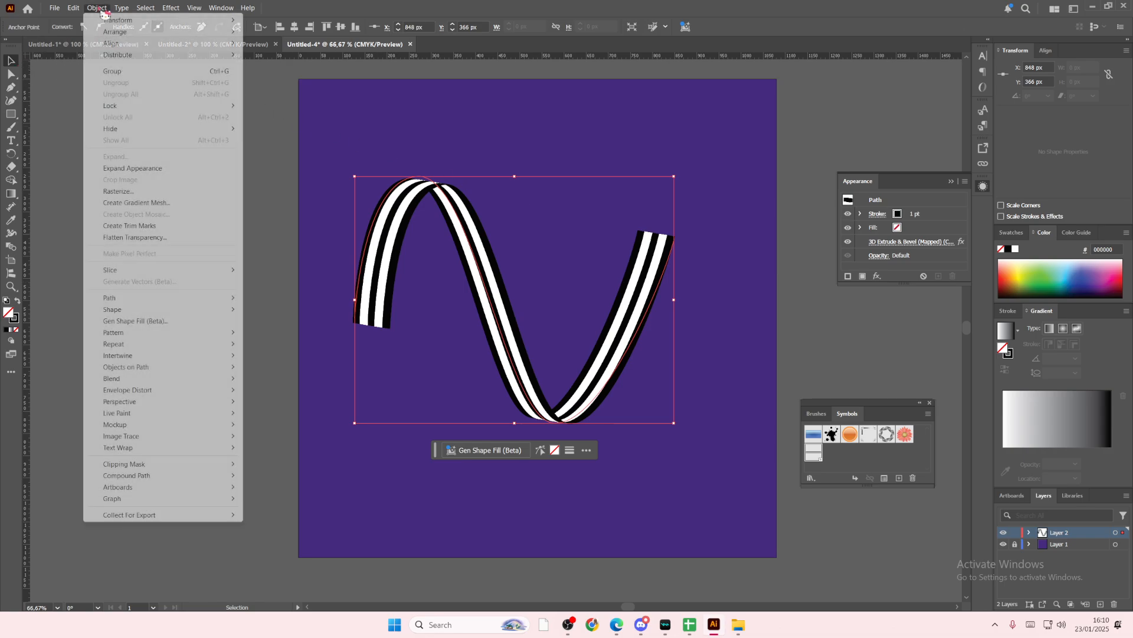
left_click(145, 170)
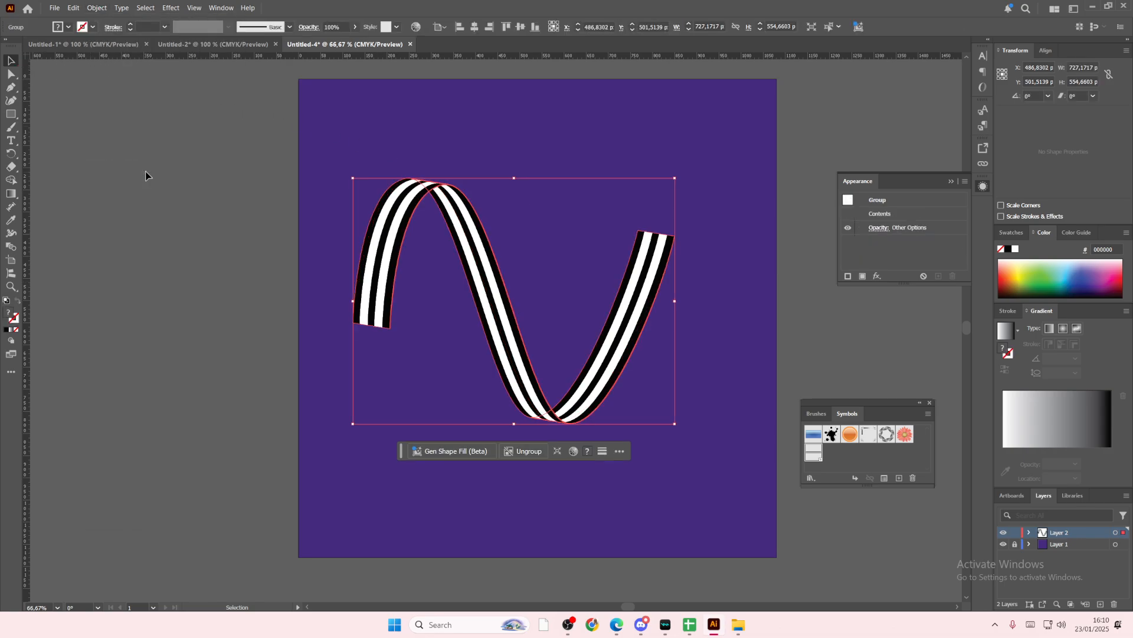
right_click(488, 291)
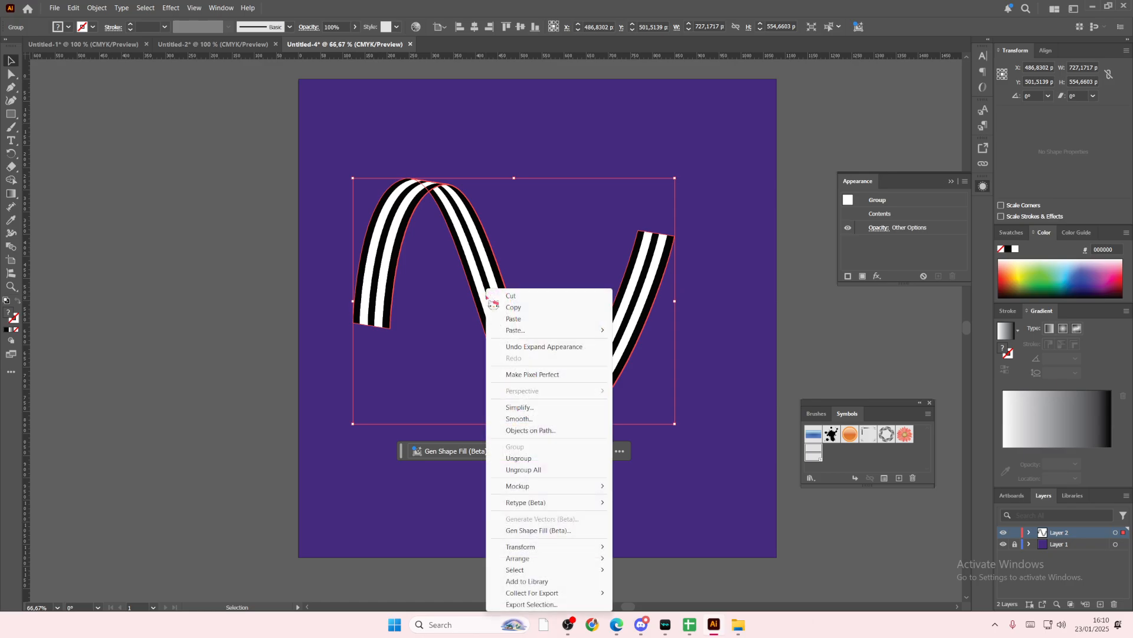
left_click(539, 459)
right_click(493, 329)
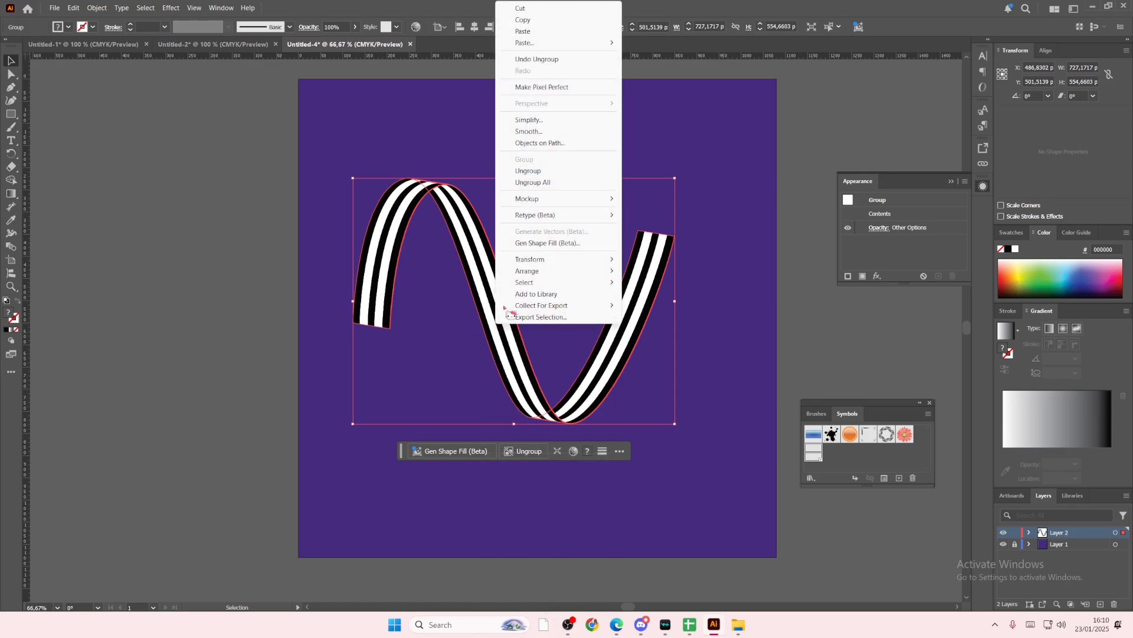
left_click(508, 182)
left_click(507, 169)
- Release the clipping mask on the ribbon's middle section and remove the stripes covering its black band
right_click(460, 224)
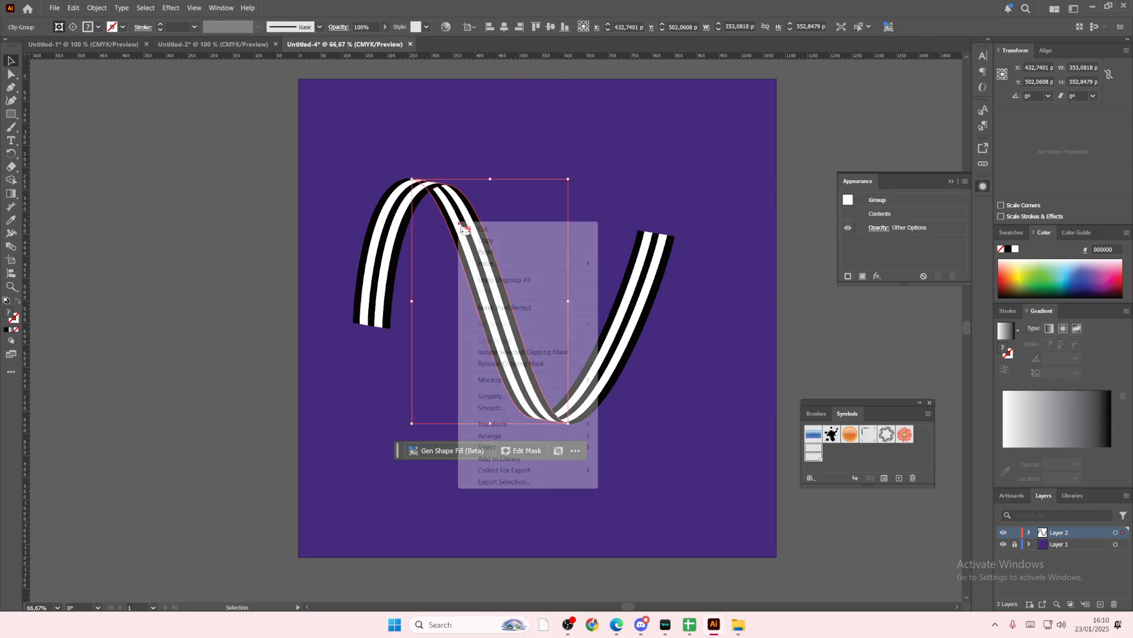
left_click(535, 362)
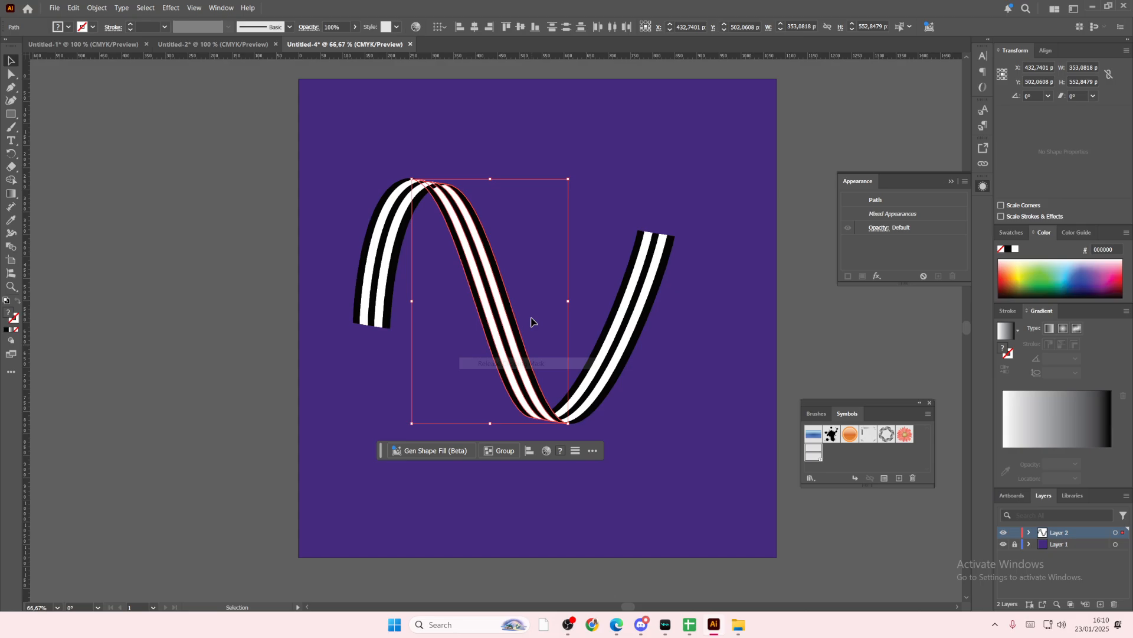
left_click(501, 313)
key("ctrl+z")
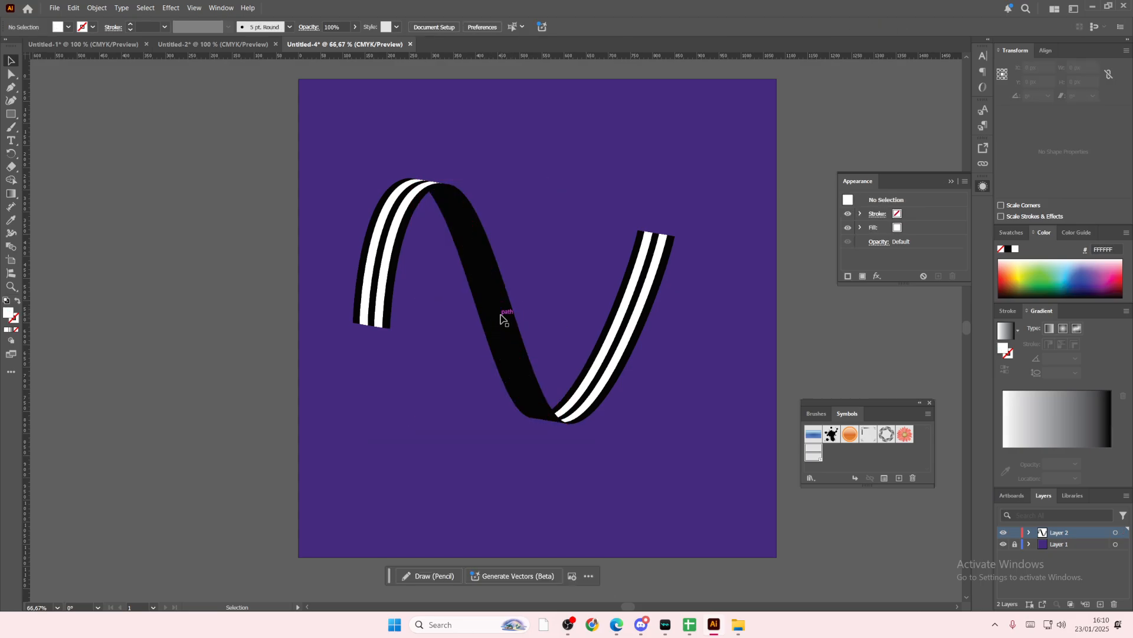
left_click(501, 318)
left_click(566, 302)
left_click(519, 335)
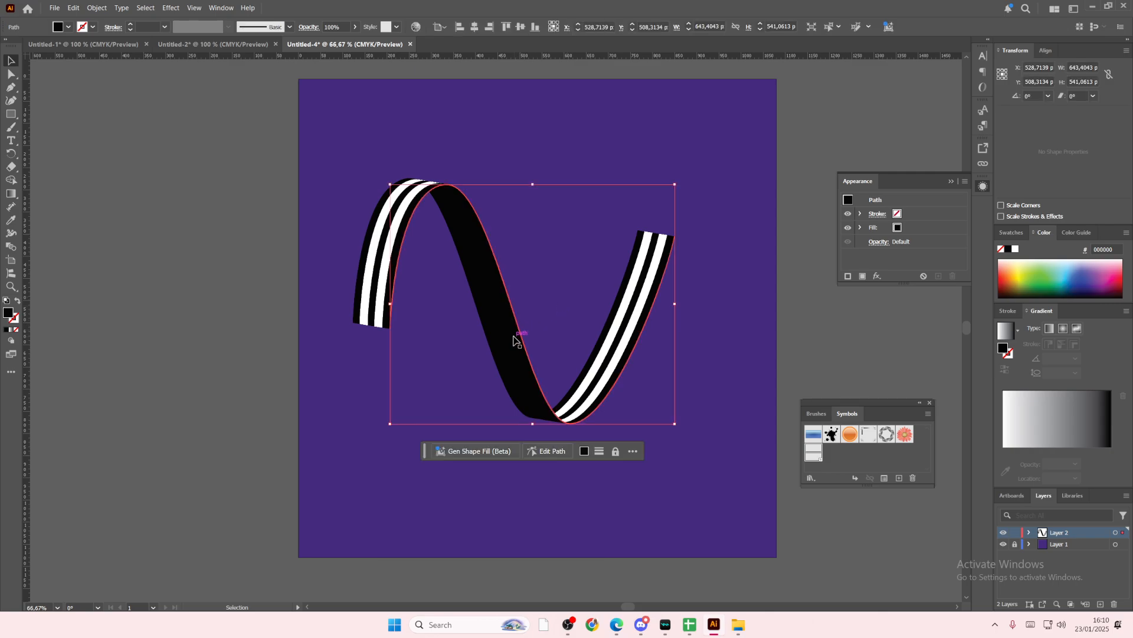
left_click(513, 340)
left_click(499, 332)
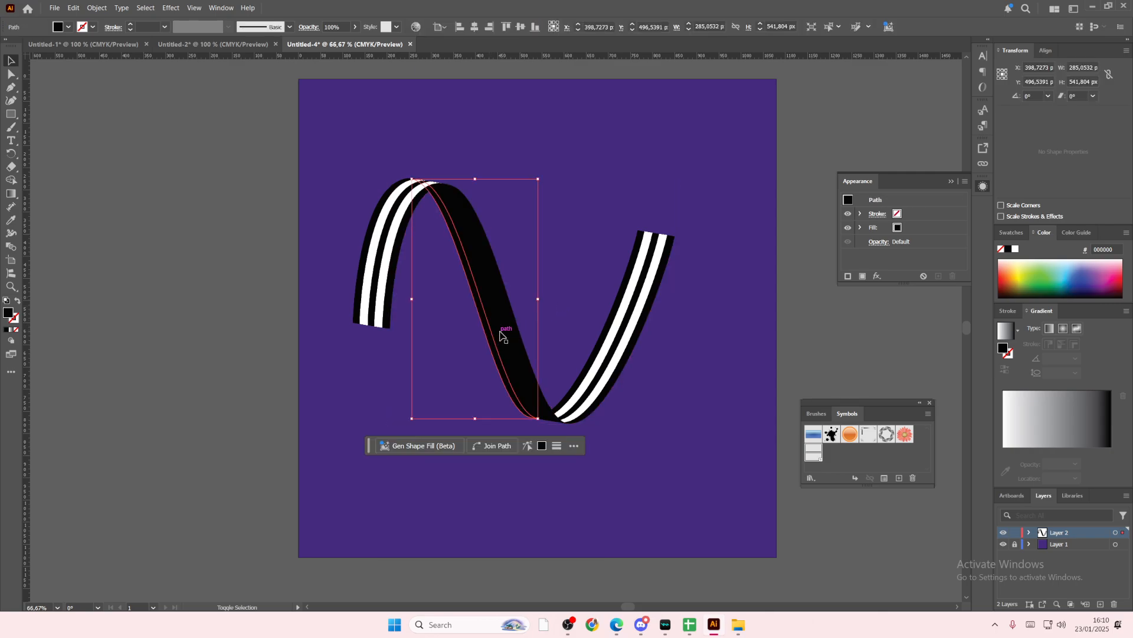
left_click(506, 328, "shift")
left_click(517, 333, "shift")
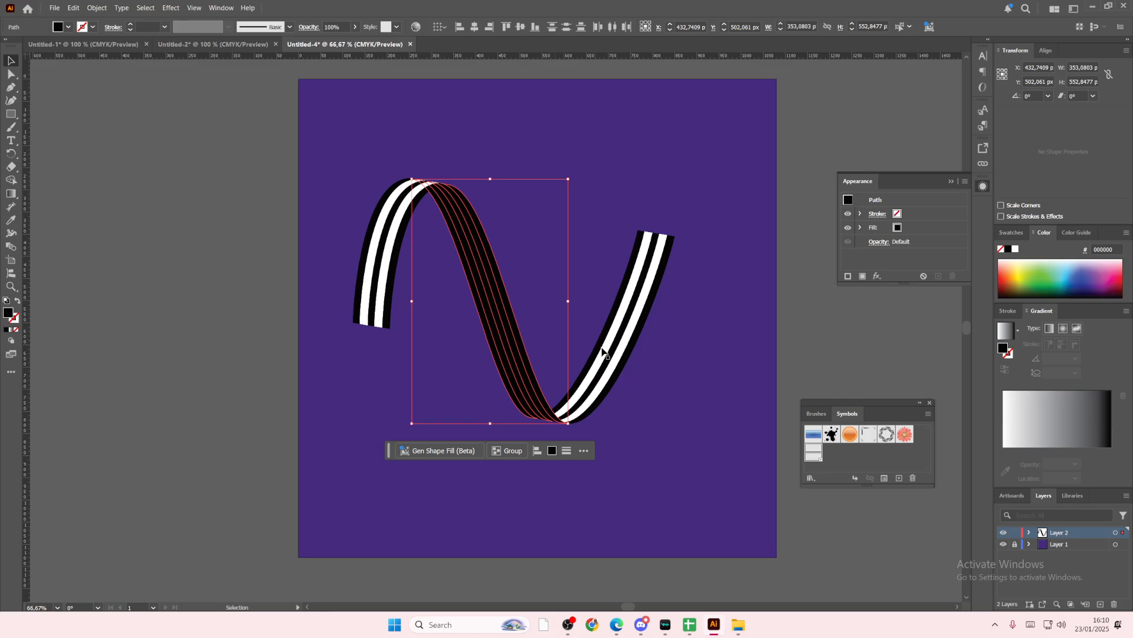
- Release the clipping mask on the ribbon's right section and delete its two white stripes
left_click(621, 356)
right_click(620, 354)
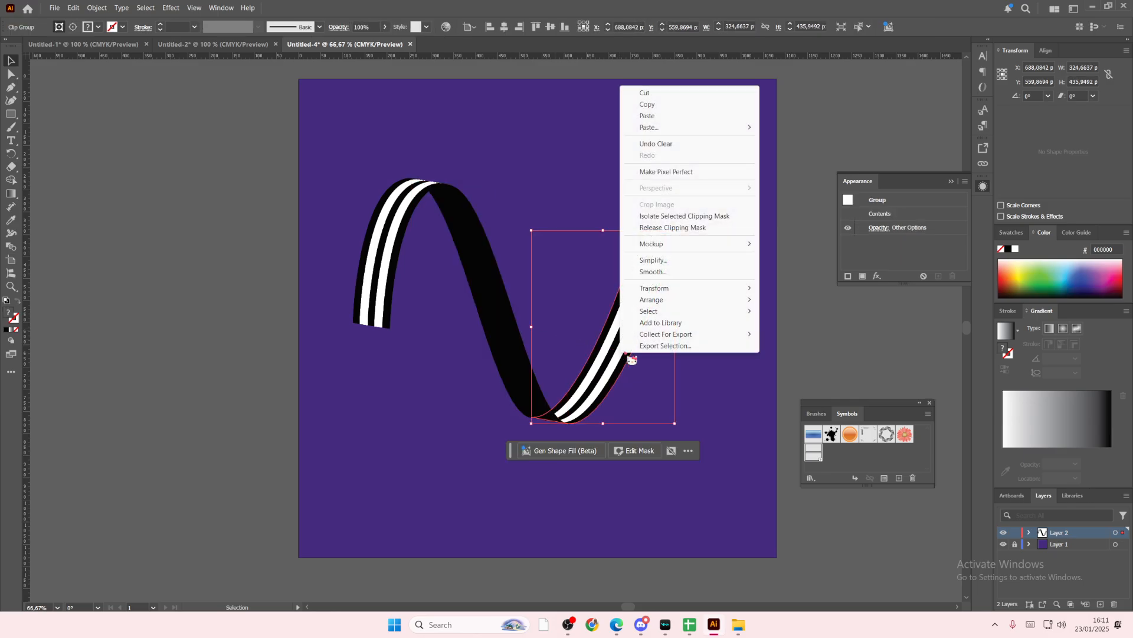
left_click(665, 226)
left_click(642, 307)
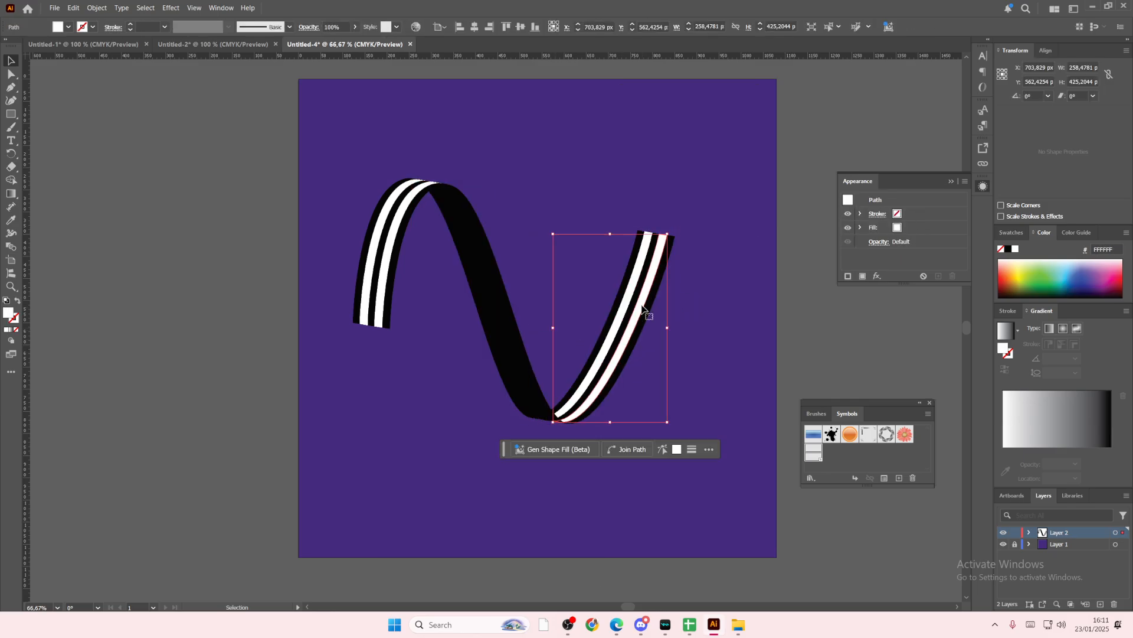
key("Delete")
left_click(627, 307)
key("Delete")
- Release the clipping mask on the ribbon's left section and delete its two white stripes
left_click(380, 233)
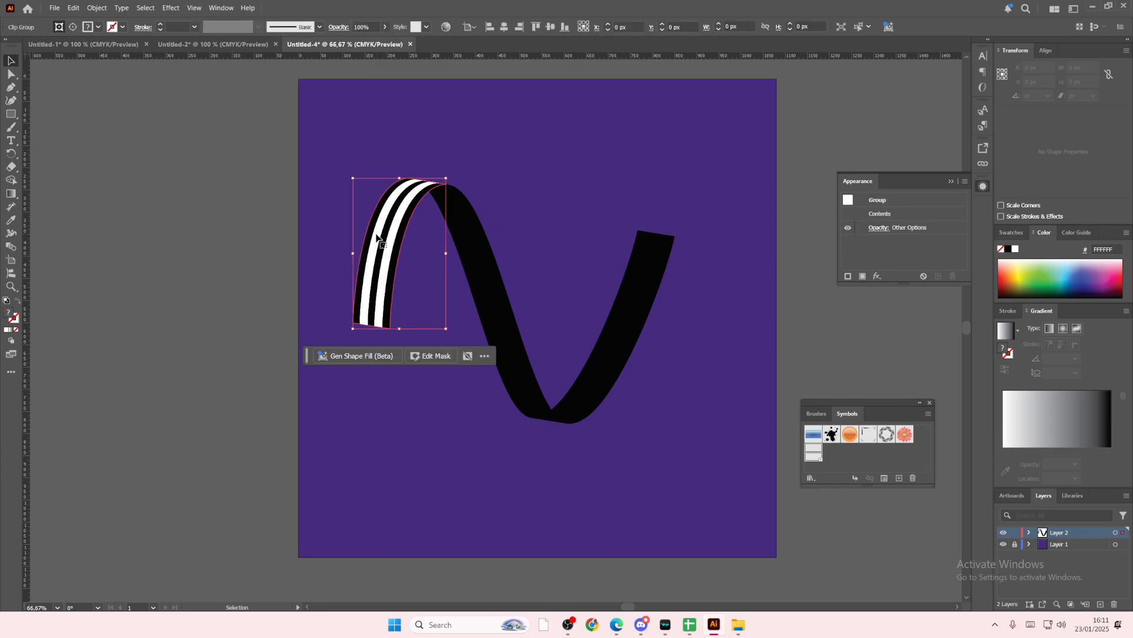
right_click(376, 233)
left_click(430, 374)
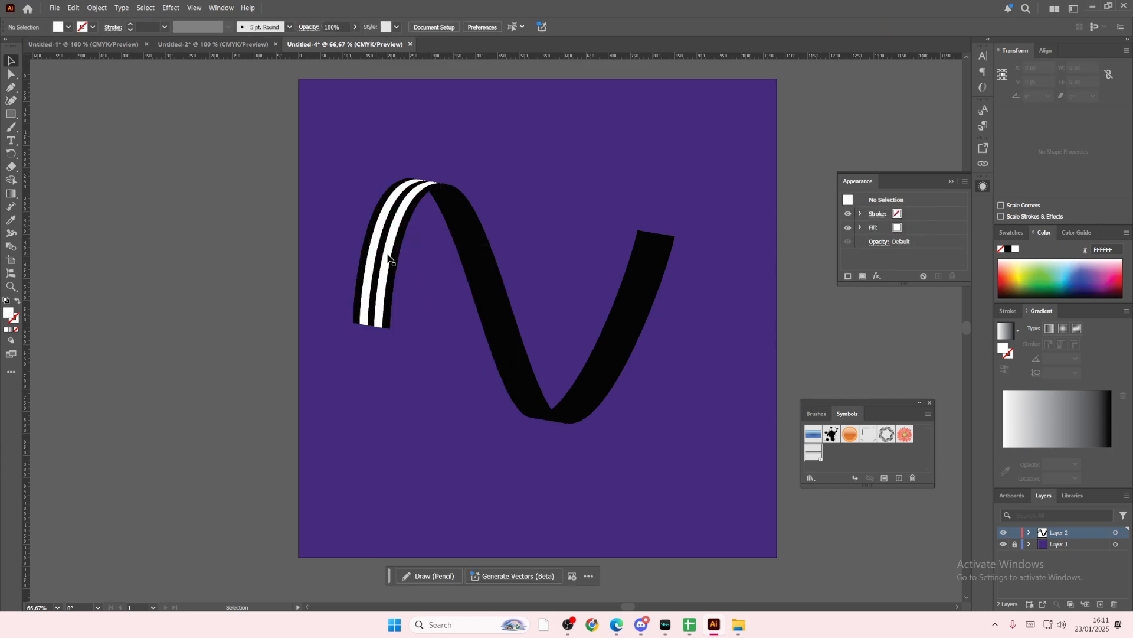
left_click(388, 260)
key("Delete")
left_click(373, 264)
key("Delete")
- Select the black stripes of all three ribbon sections and move them down, away from the underlying extruded shape
left_click(362, 260)
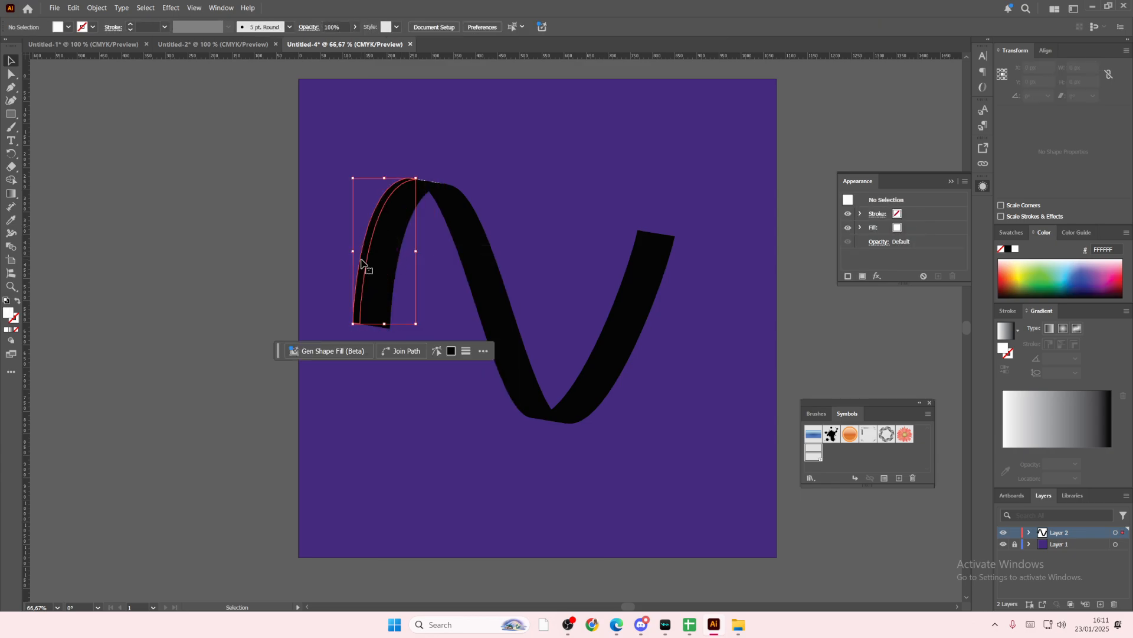
left_click(379, 259, "shift")
left_click(395, 260, "shift")
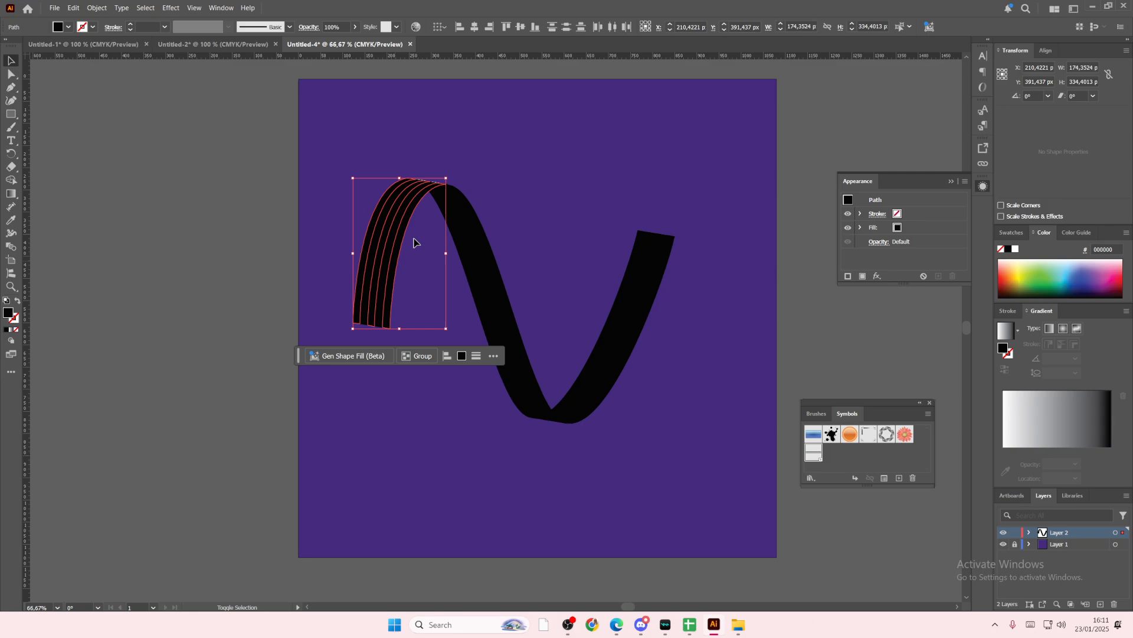
left_click(459, 228, "shift")
left_click(476, 233, "shift")
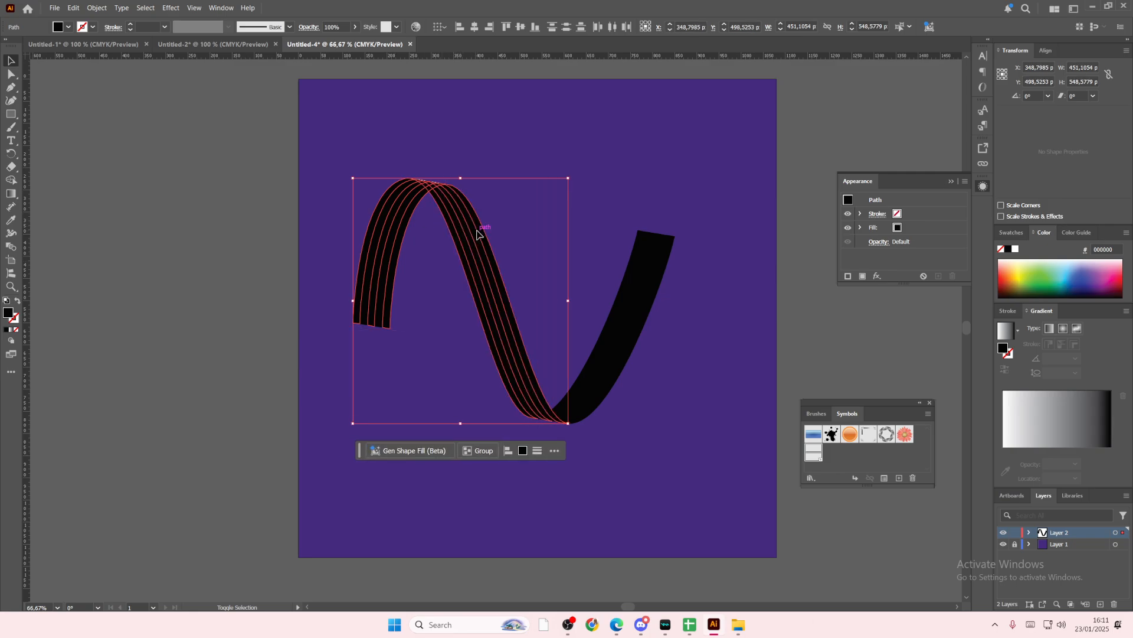
left_click_drag(584, 379, 619, 524)
- Delete the leftover black pieces of the extruded shape above and between the separated stripes
left_click_drag(358, 155, 704, 282)
key("Delete")
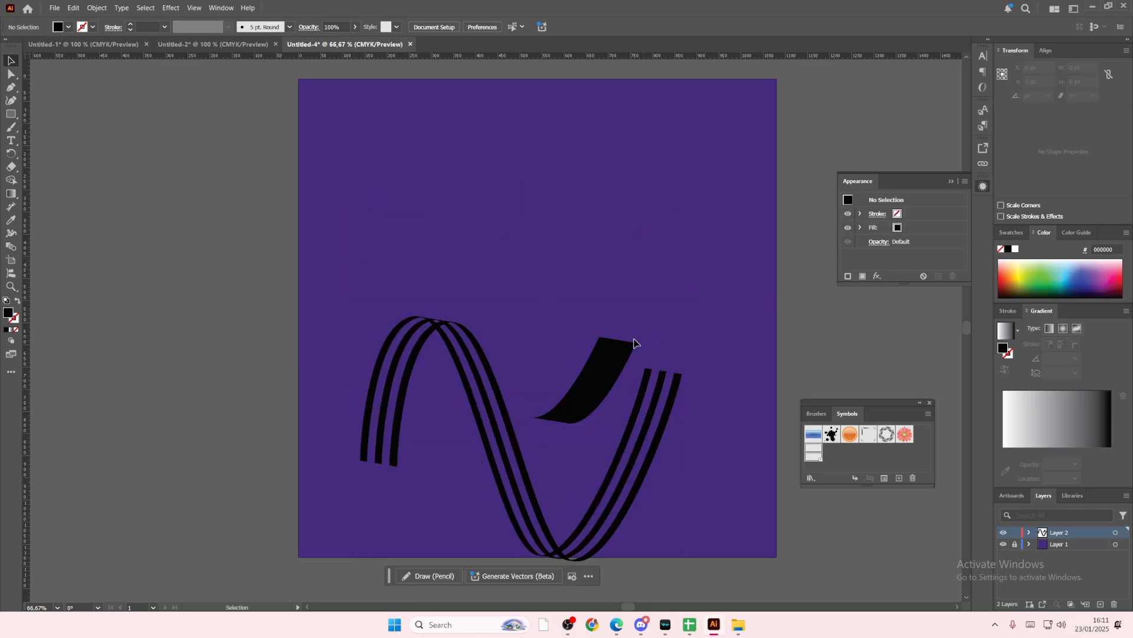
left_click(617, 352)
left_click(575, 408)
left_click_drag(570, 411, 568, 379)
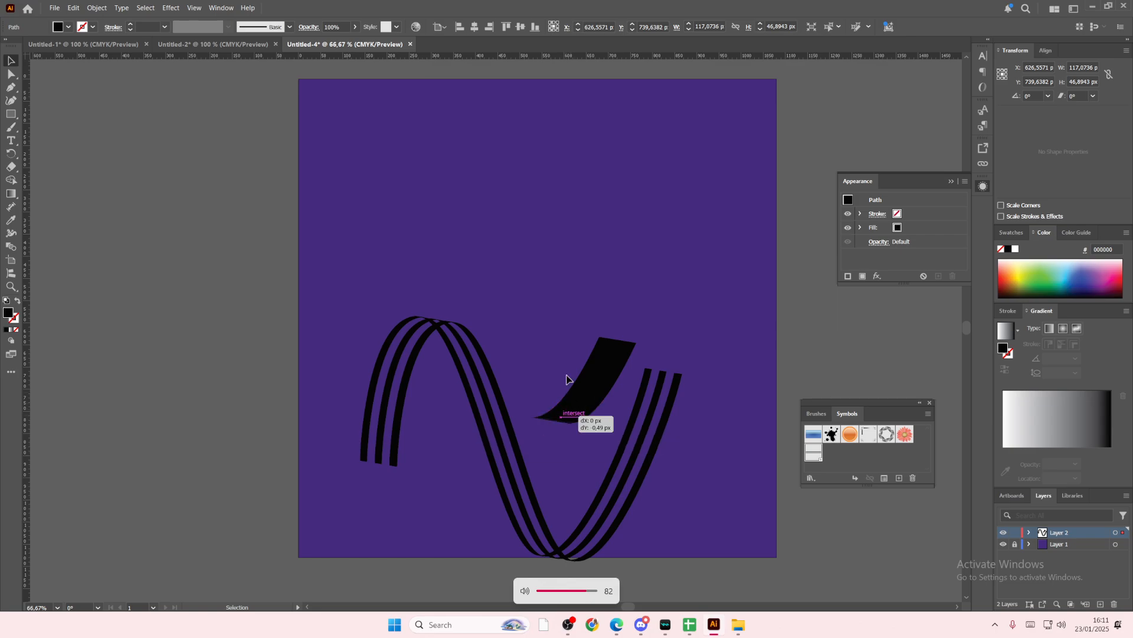
left_click_drag(557, 328, 609, 412)
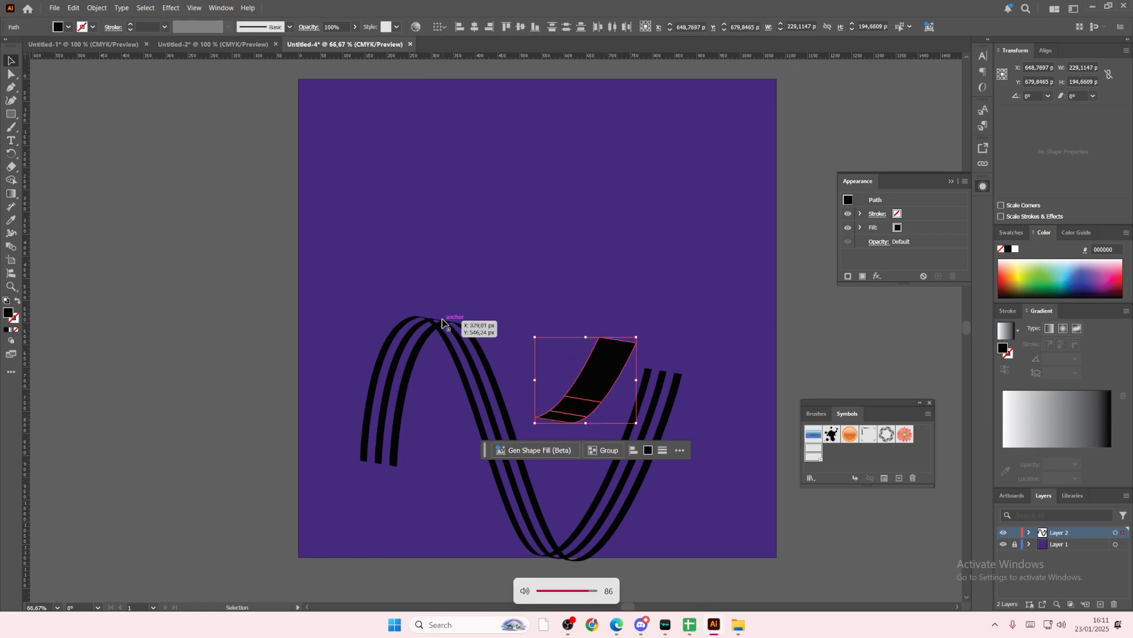
key("Delete")
- Remove the remaining thin line and move the striped wave back up into the upper part of the artboard
left_click_drag(655, 501, 655, 499)
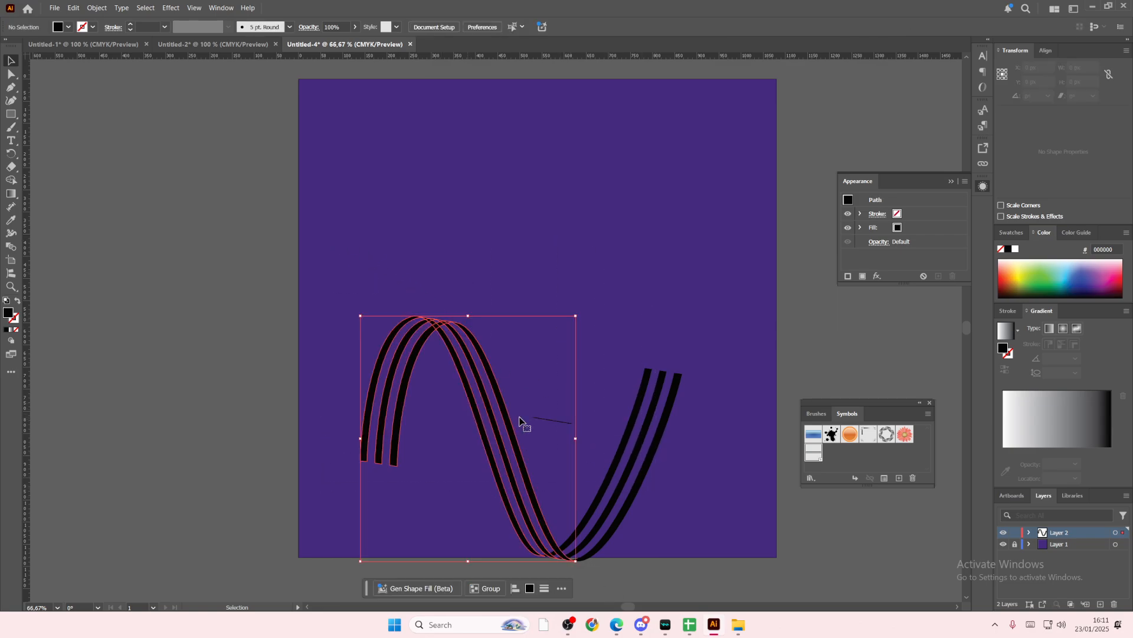
left_click(531, 421)
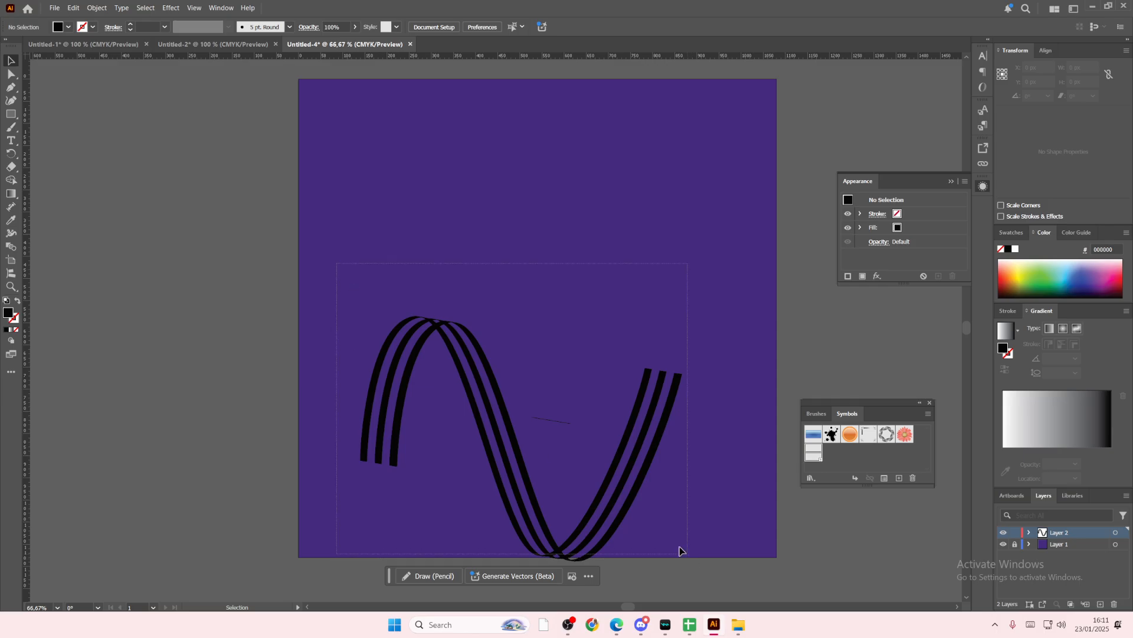
left_click_drag(679, 551, 660, 547)
left_click(582, 398)
left_click_drag(620, 506, 657, 380)
left_click(727, 375)
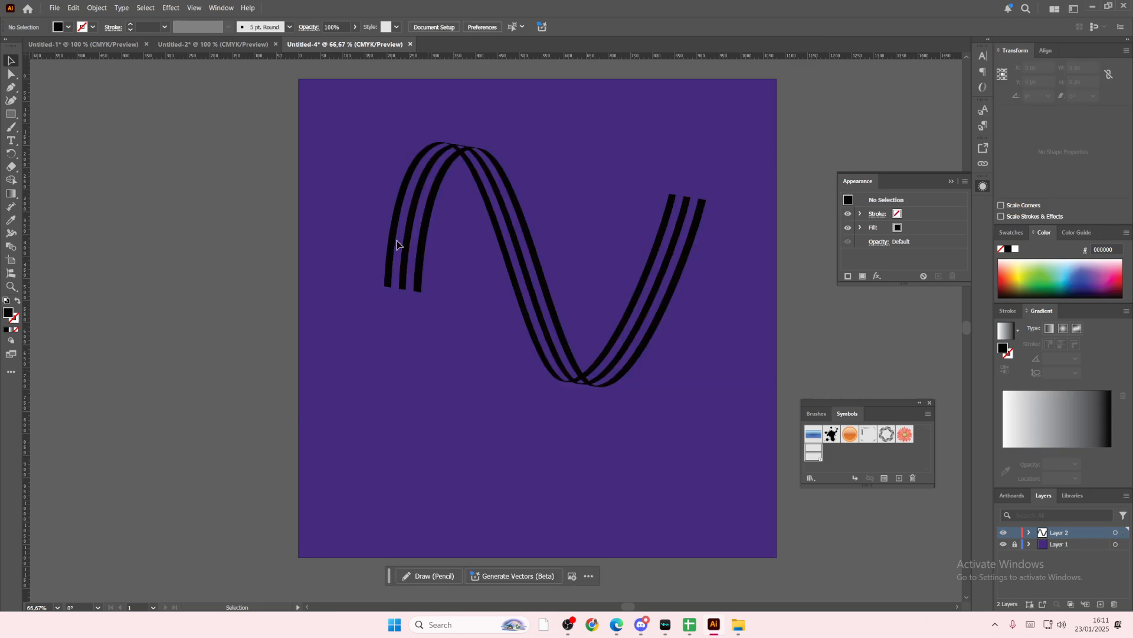
- Fill the wave's three left stripes with orange (#FFA039)
left_click_drag(432, 285, 444, 293)
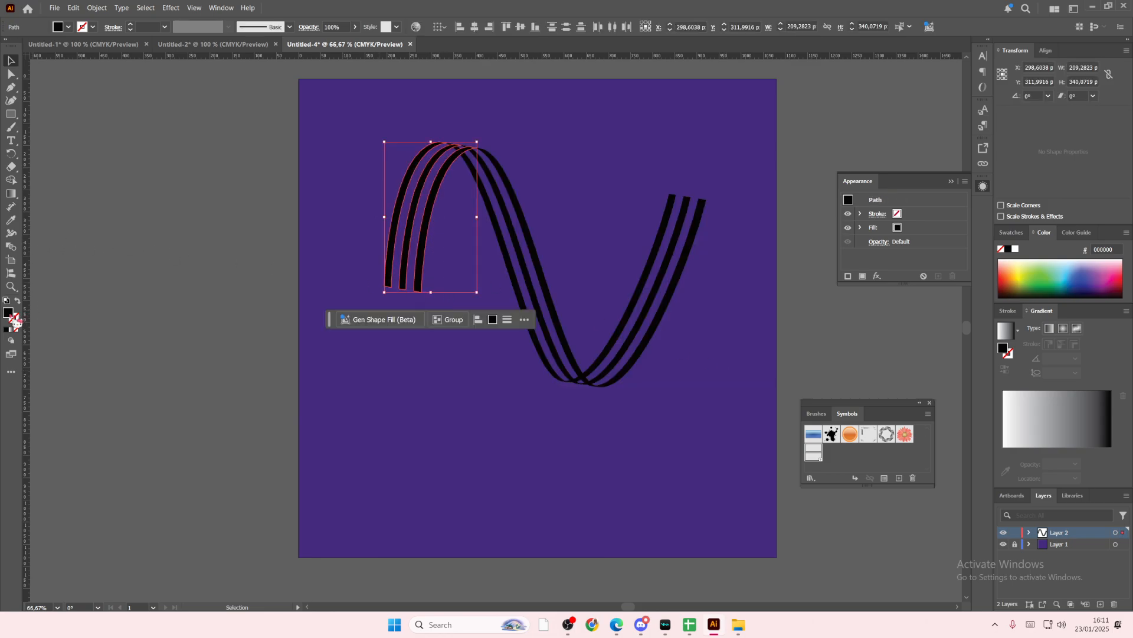
double_click(13, 318)
left_click(788, 272)
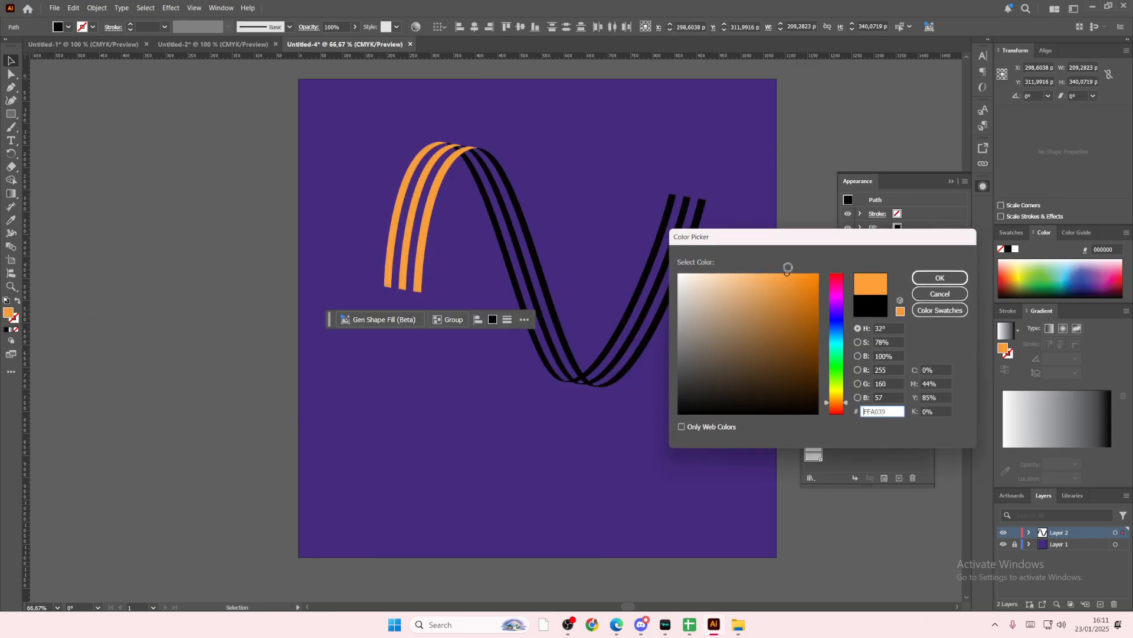
left_click(940, 278)
- Fill the wave's three middle stripes with light blue
left_click_drag(612, 228, 501, 298)
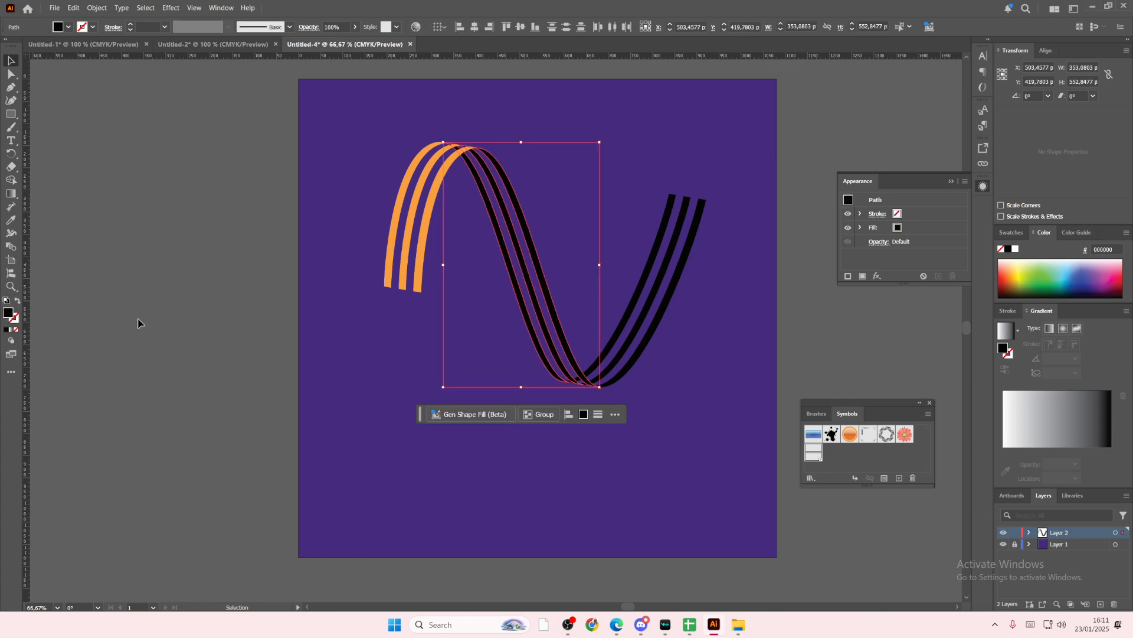
double_click(17, 321)
left_click(836, 335)
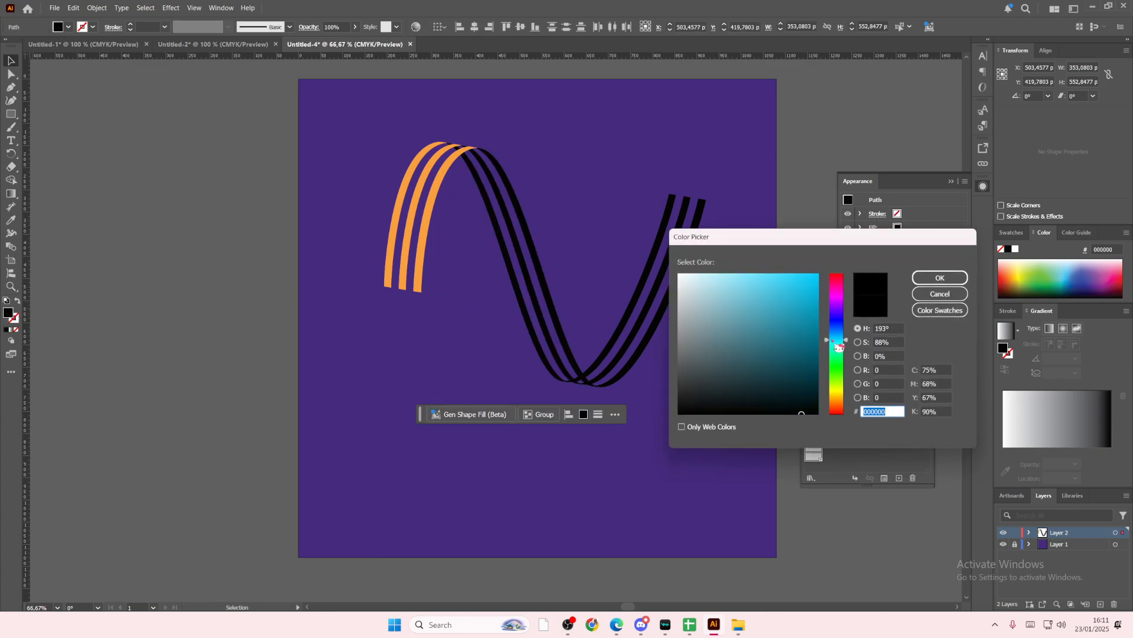
left_click(796, 269)
left_click(940, 277)
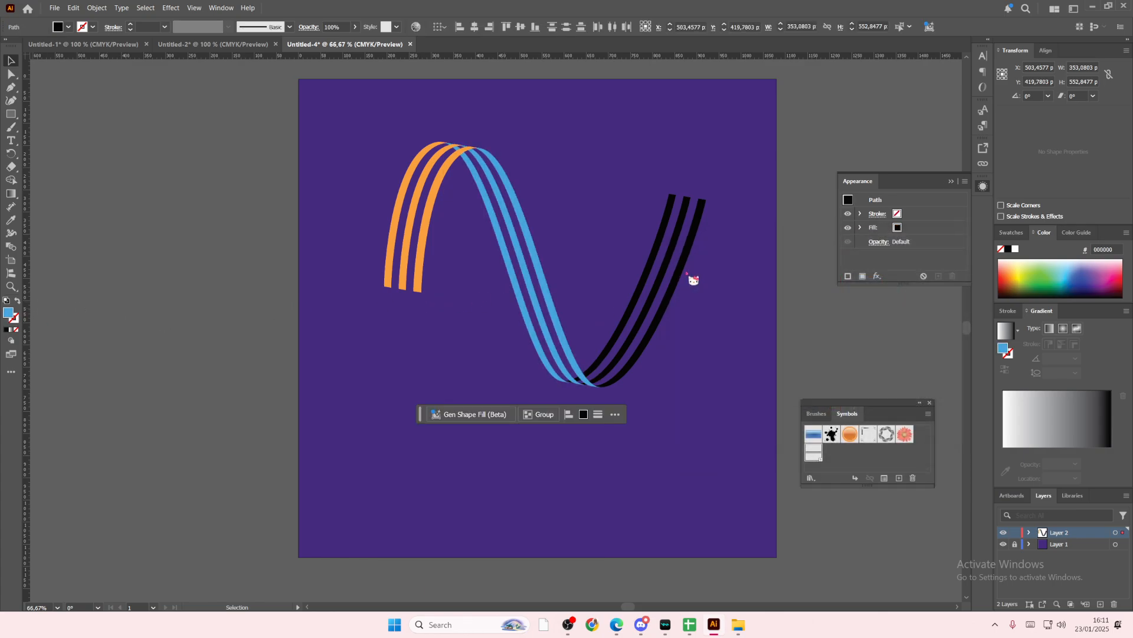
- Fill the wave's three right stripes with pink (#FF2481)
left_click(690, 278)
left_click(641, 271)
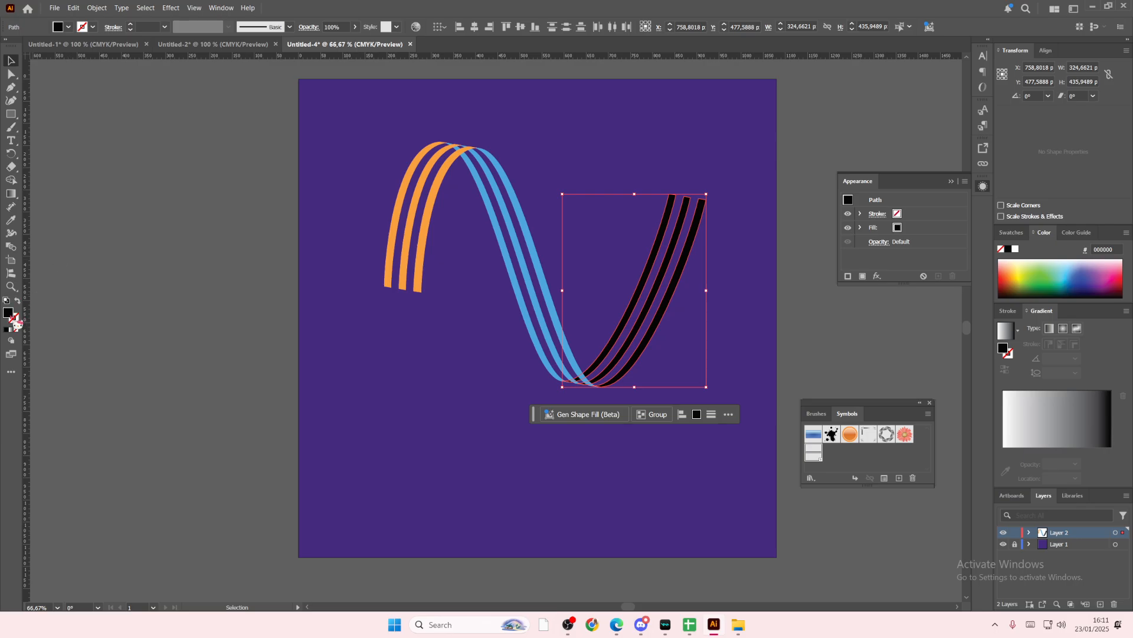
double_click(16, 322)
left_click(836, 297)
left_click(778, 280)
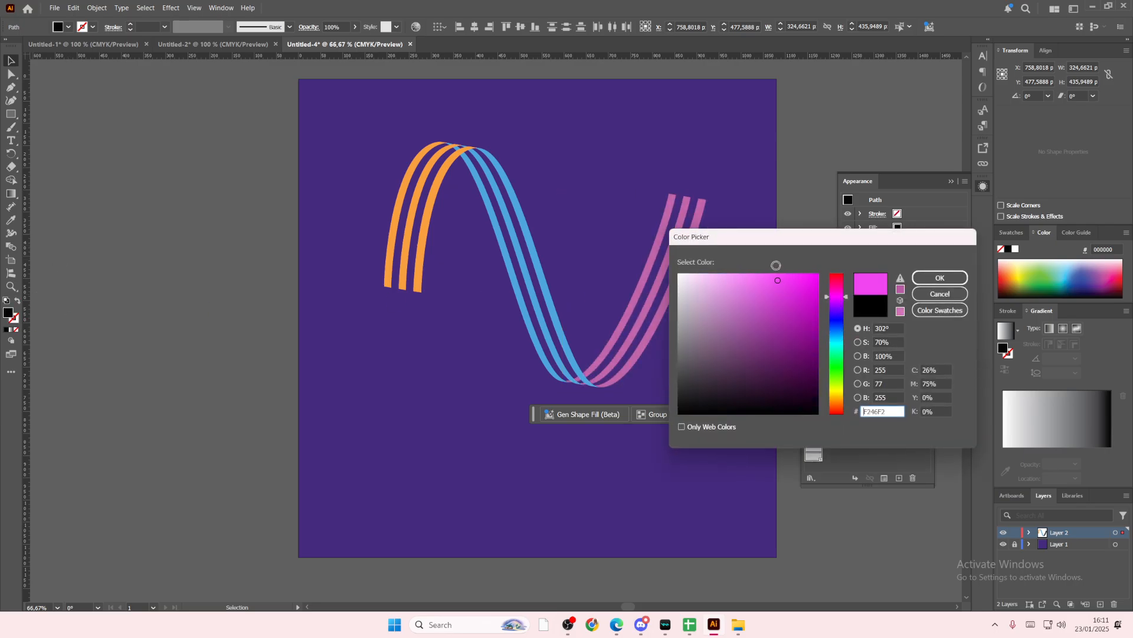
mouse_move(776, 266)
left_mouse_down()
mouse_move(767, 258)
mouse_move(799, 265)
left_mouse_up()
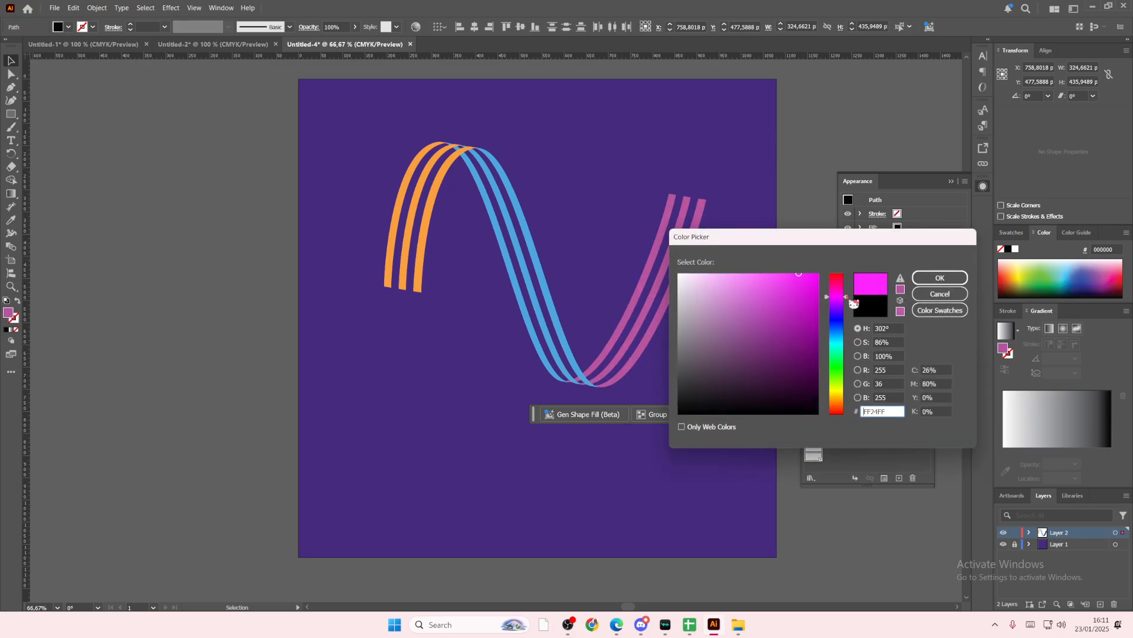
left_click_drag(853, 303, 847, 292)
left_click(940, 277)
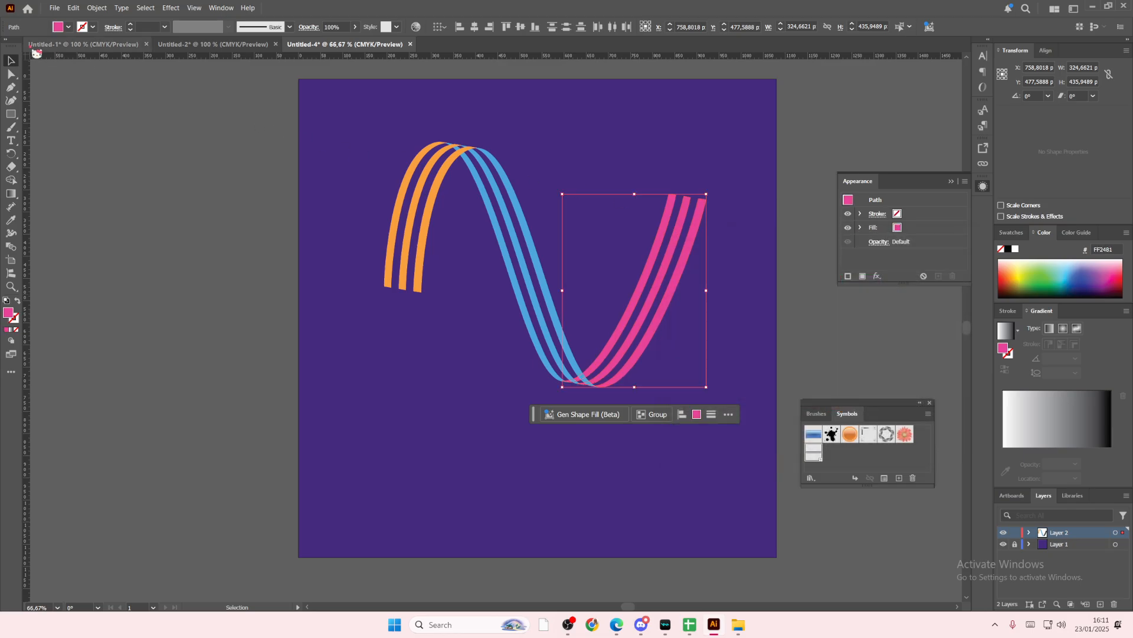
left_click(225, 150)
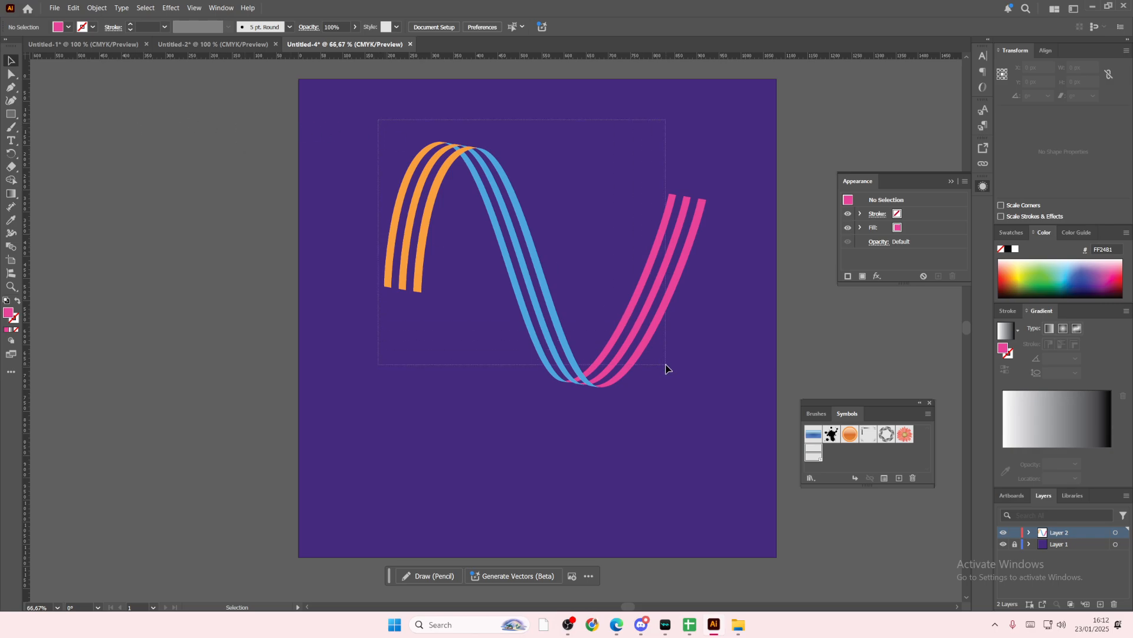
- Stretch the whole coloured wave vertically to about 713 by 684 px and shift it slightly up and left on the artboard
left_click_drag(666, 368, 665, 367)
left_click(652, 351)
left_click(709, 319)
key("ctrl+a")
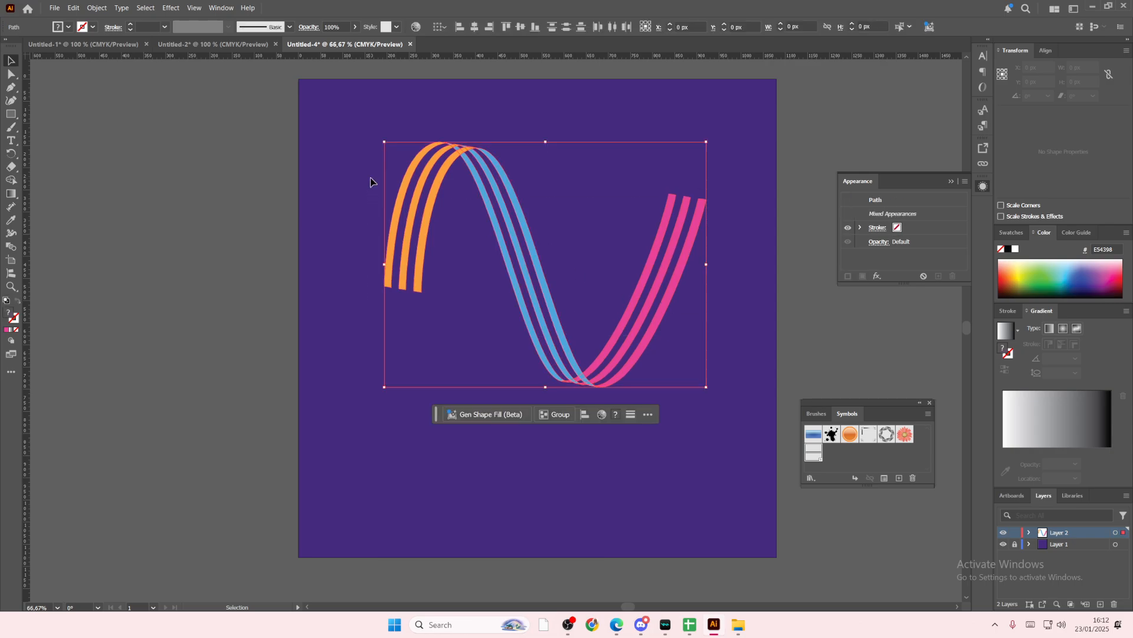
left_click_drag(383, 391, 390, 444)
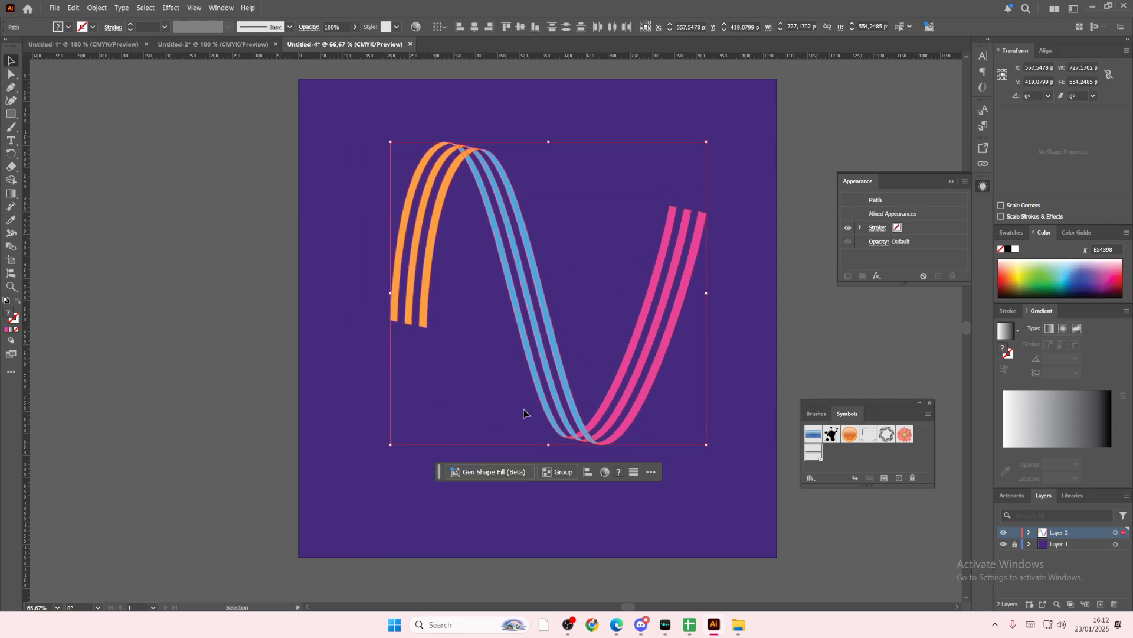
left_click_drag(568, 407, 560, 392)
left_click(707, 399)
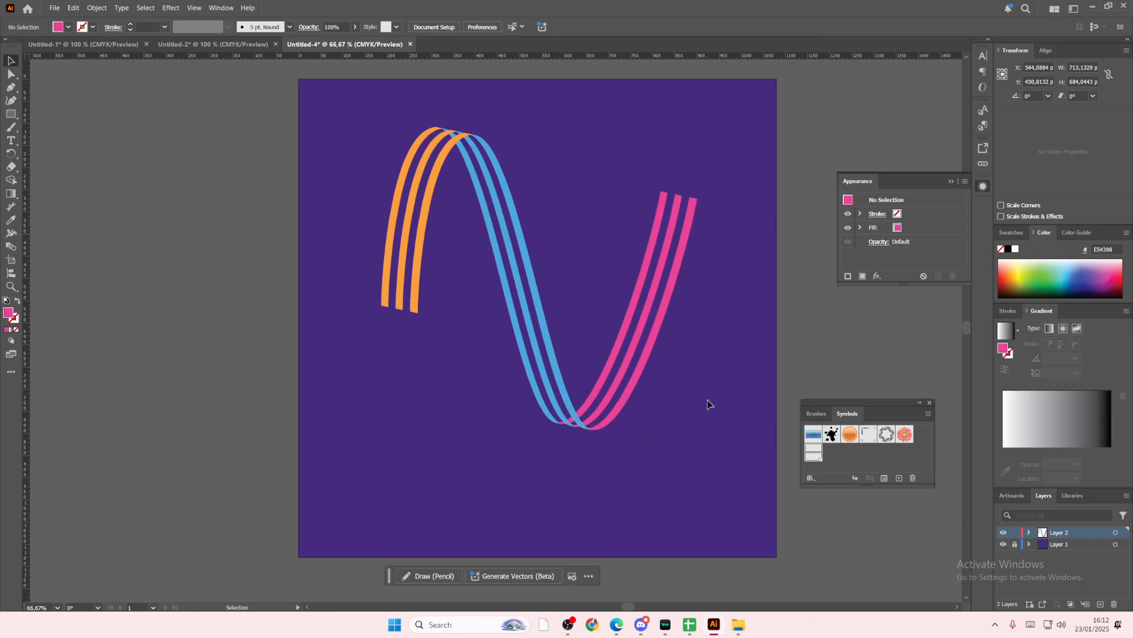
- Rotate the whole coloured wave about 65 degrees counter-clockwise
left_click_drag(707, 399, 362, 217)
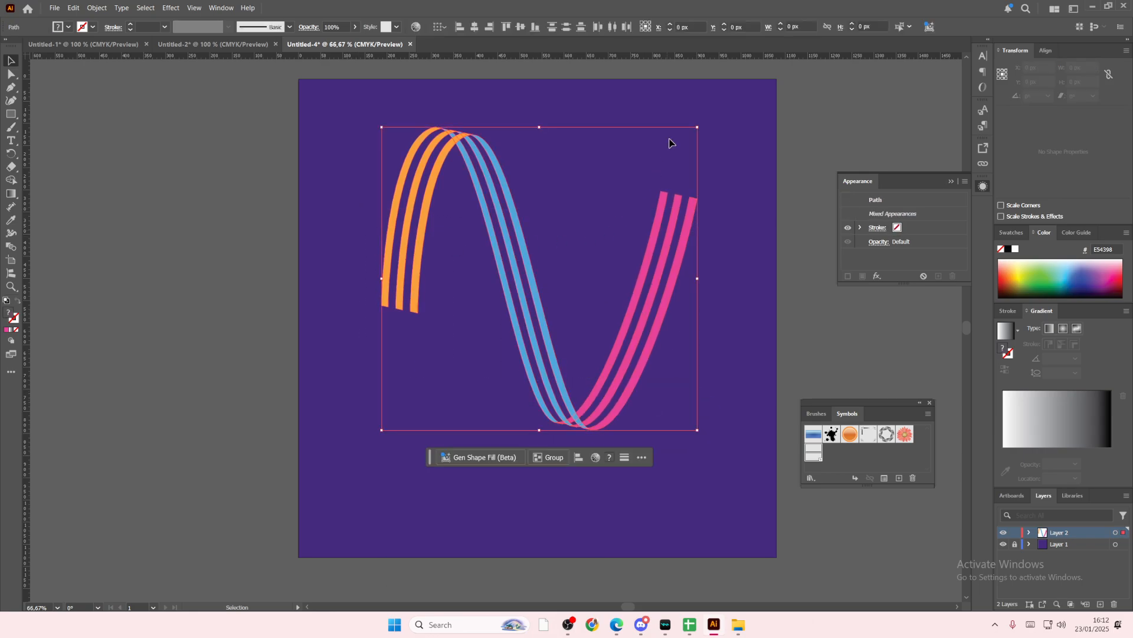
left_click_drag(703, 121, 478, 97)
left_click(682, 384)
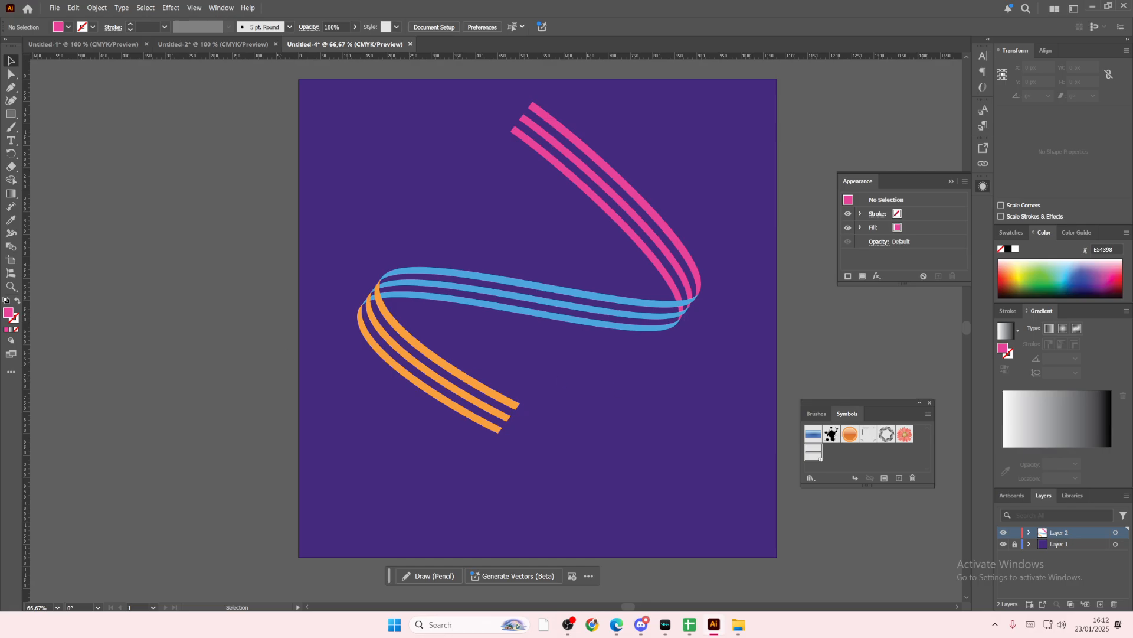